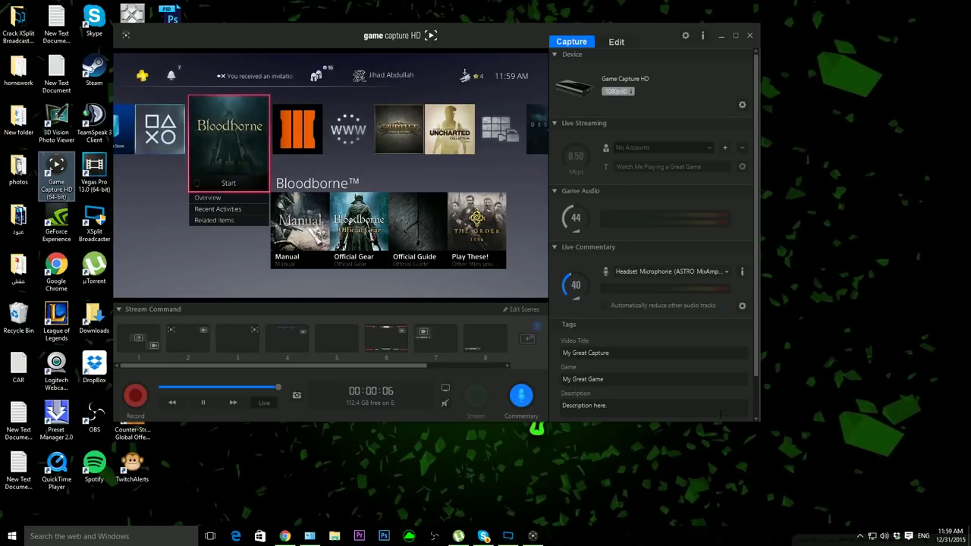
pyautogui.rightClick(720, 413)
pyautogui.click(585, 444)
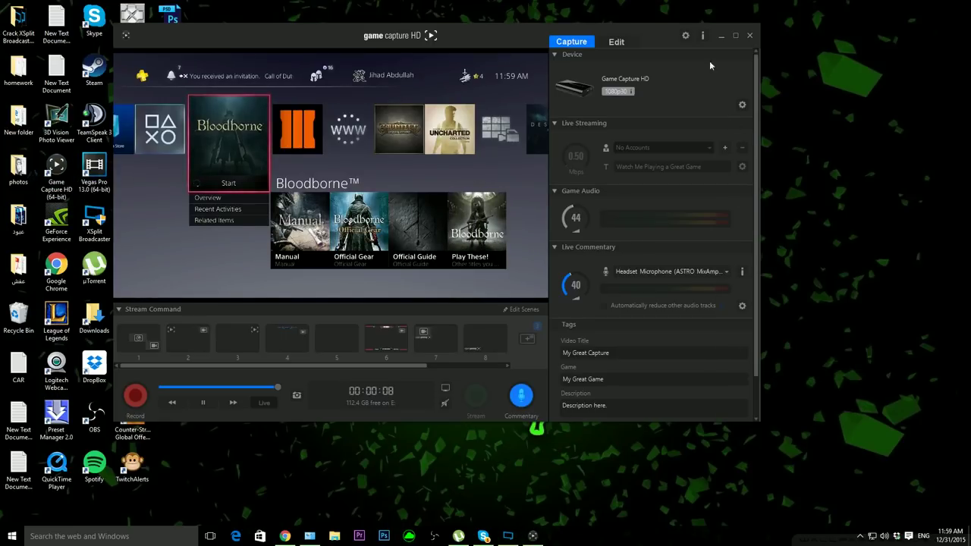
pyautogui.click(723, 35)
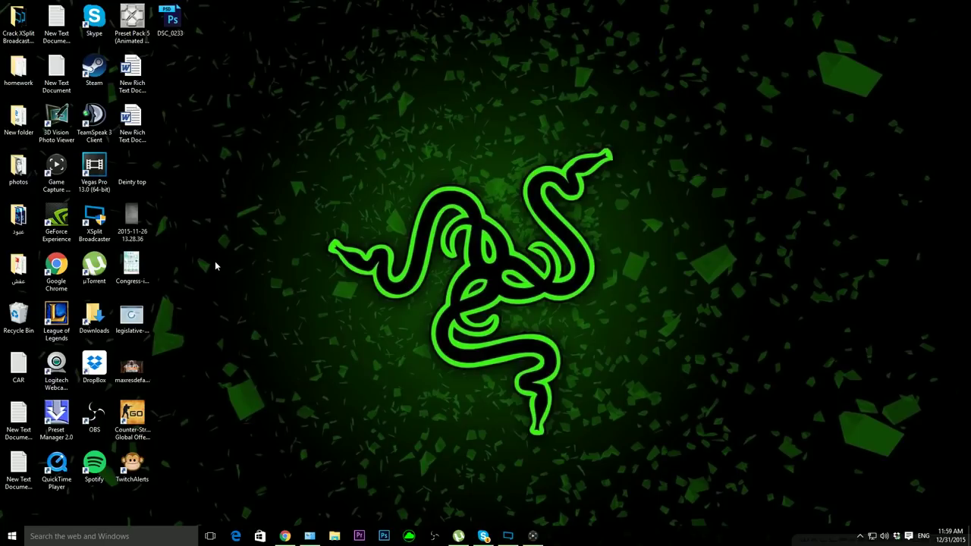
pyautogui.click(62, 163)
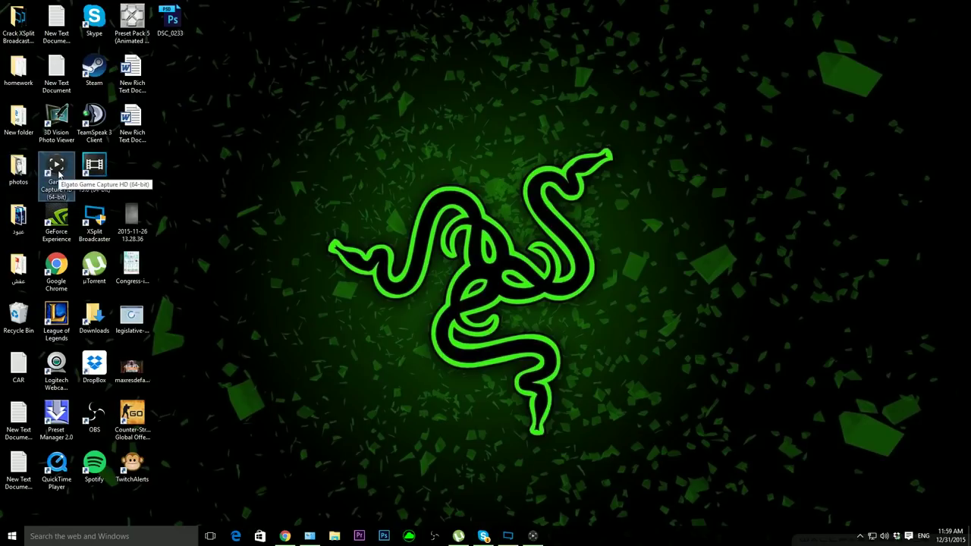
pyautogui.click(96, 416)
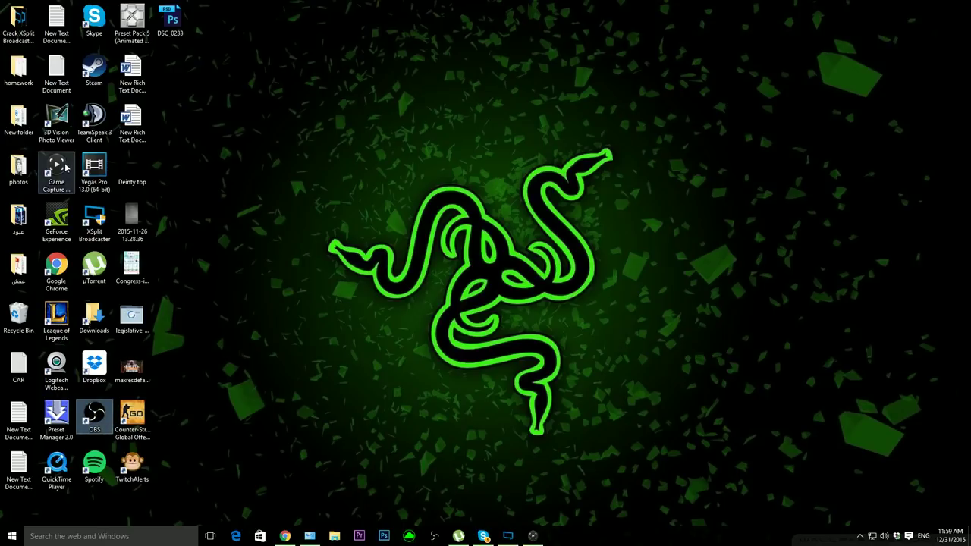
pyautogui.click(533, 536)
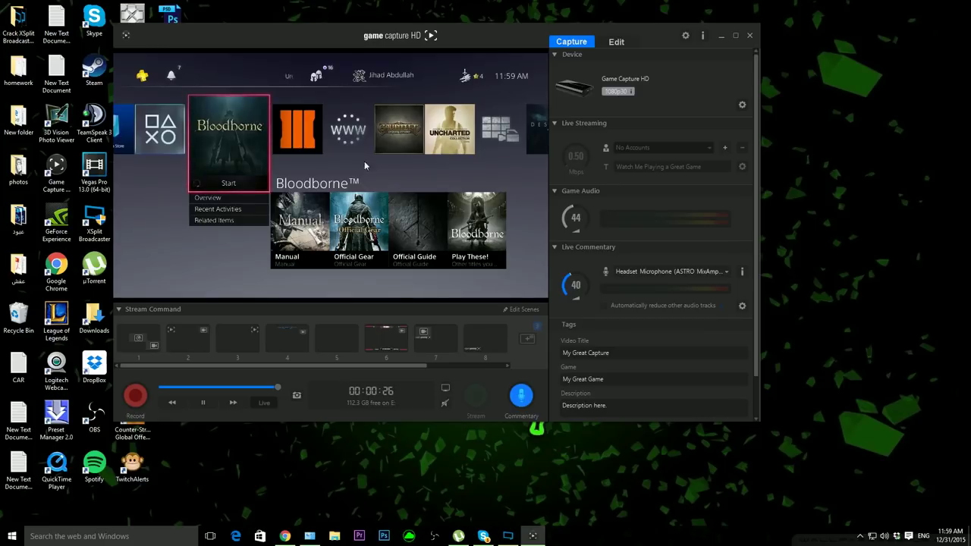
# - Scrub the buffered game footage backward and return playback to the live position
pyautogui.click(248, 388)
pyautogui.click(206, 388)
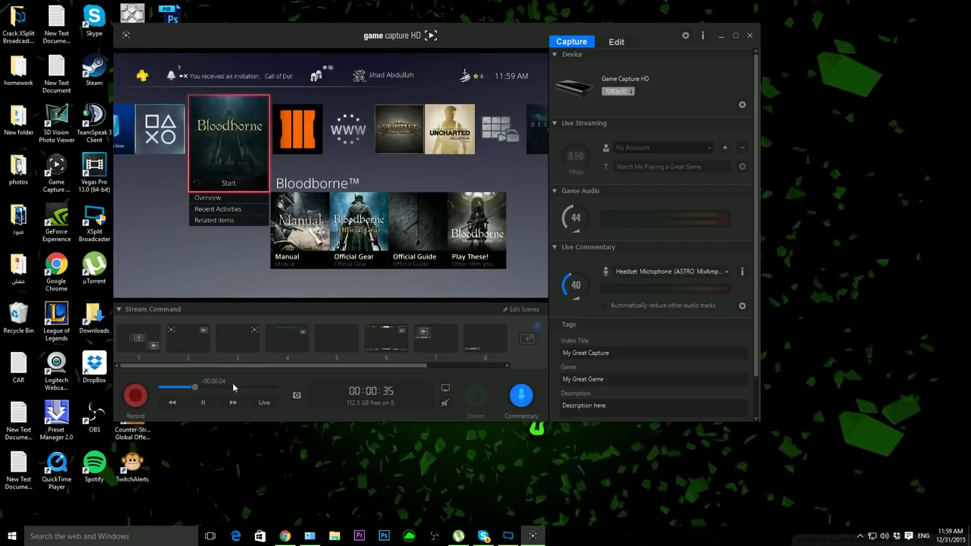
pyautogui.click(277, 387)
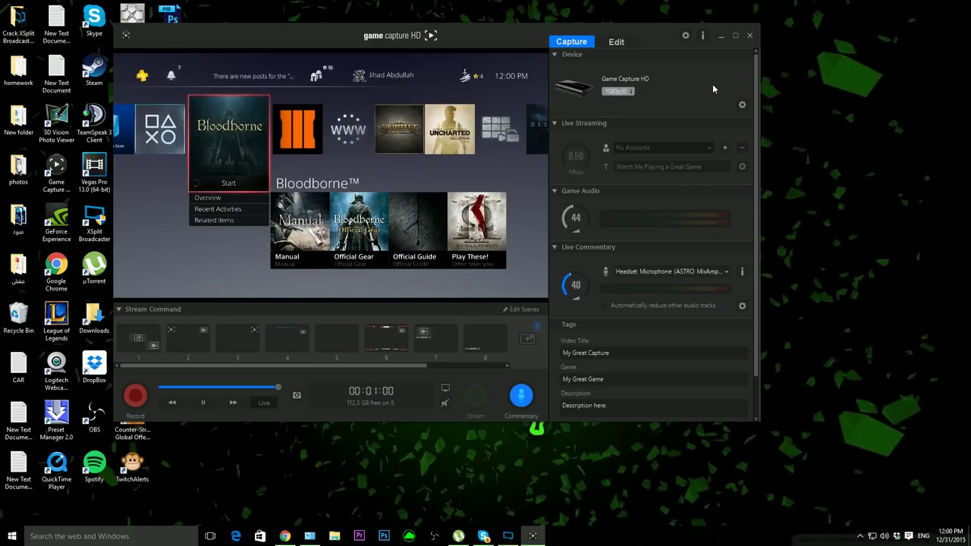
# - Close Game Capture HD and launch Open Broadcaster Software from the desktop
pyautogui.click(752, 36)
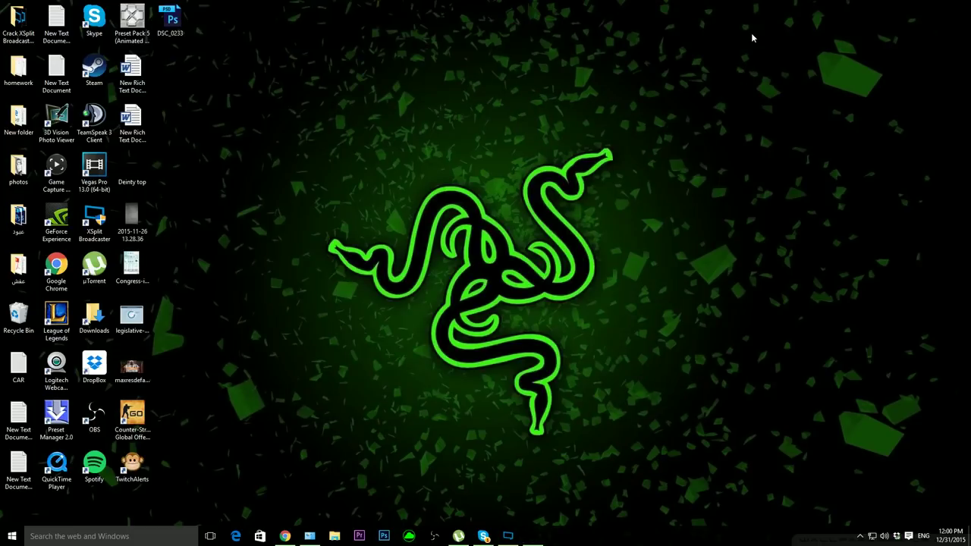
pyautogui.doubleClick(94, 416)
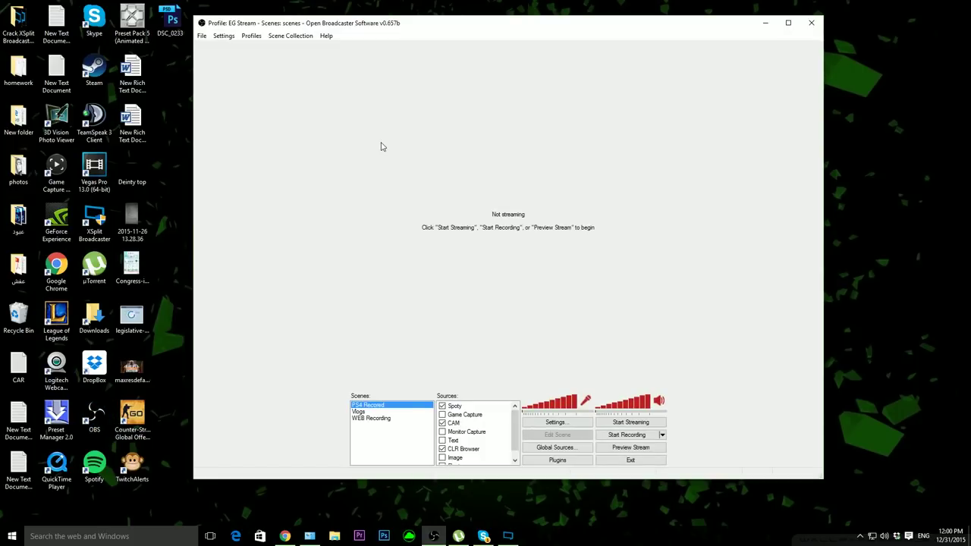
# - Switch to Chrome, search for "obs" and view the Open Broadcaster Software home page at obsproject.com, then minimize the browser
pyautogui.click(285, 537)
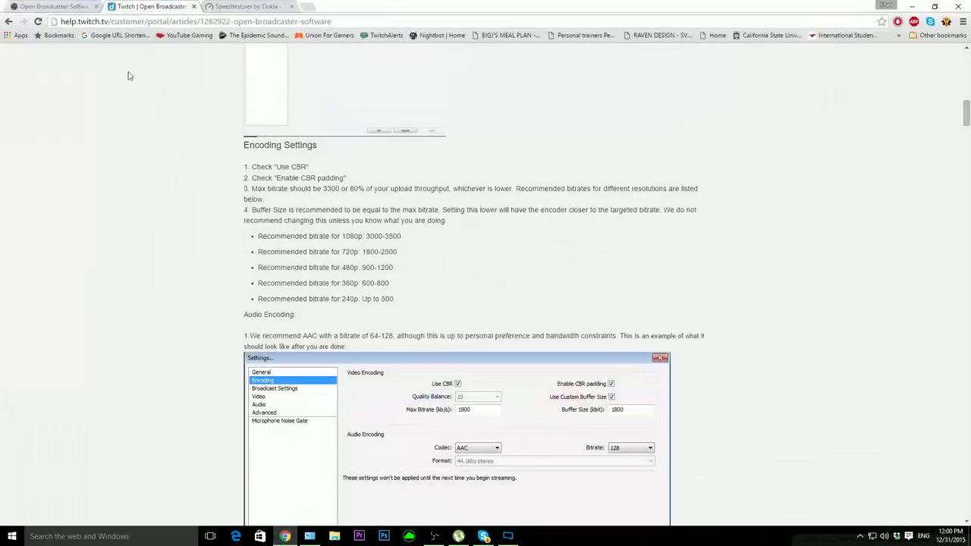
pyautogui.click(38, 6)
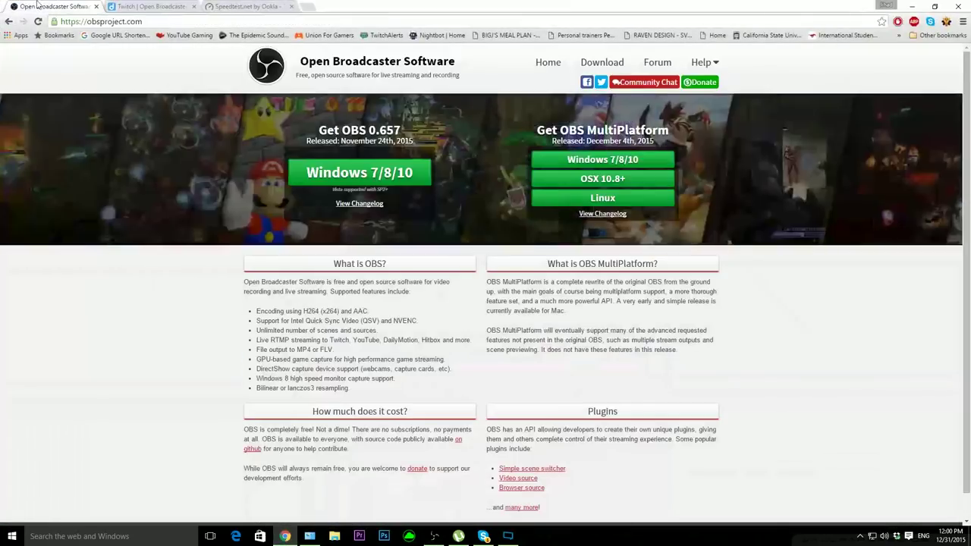
pyautogui.click(132, 22)
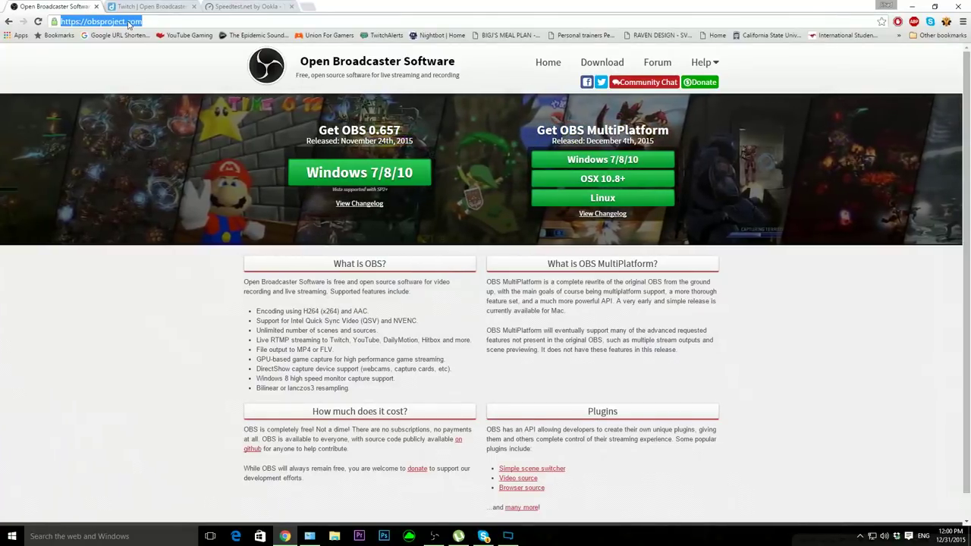
pyautogui.write('obs')
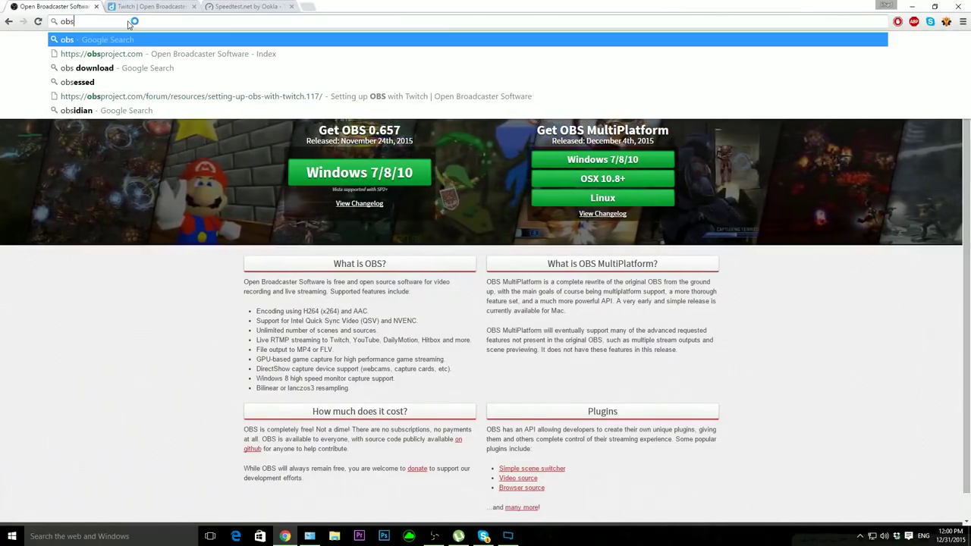
pyautogui.press('Return')
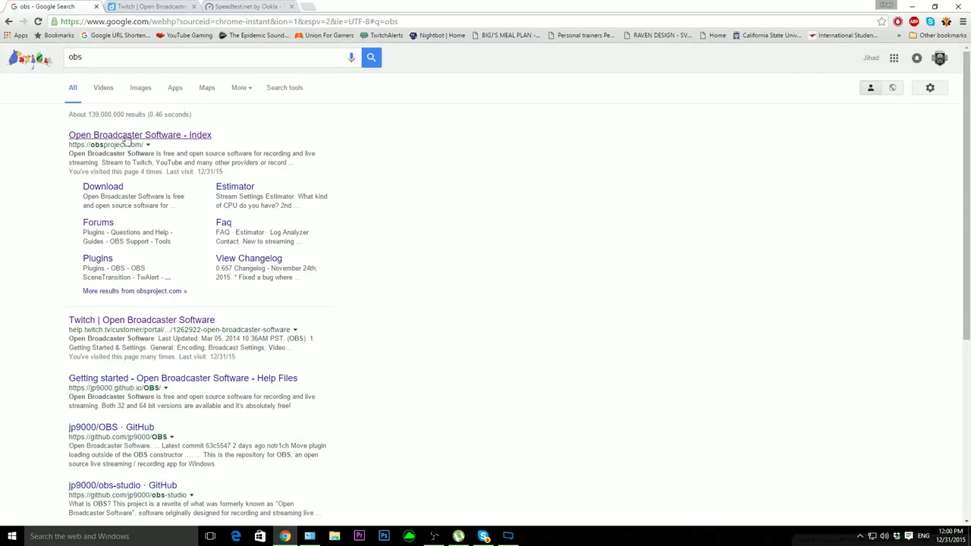
pyautogui.click(126, 135)
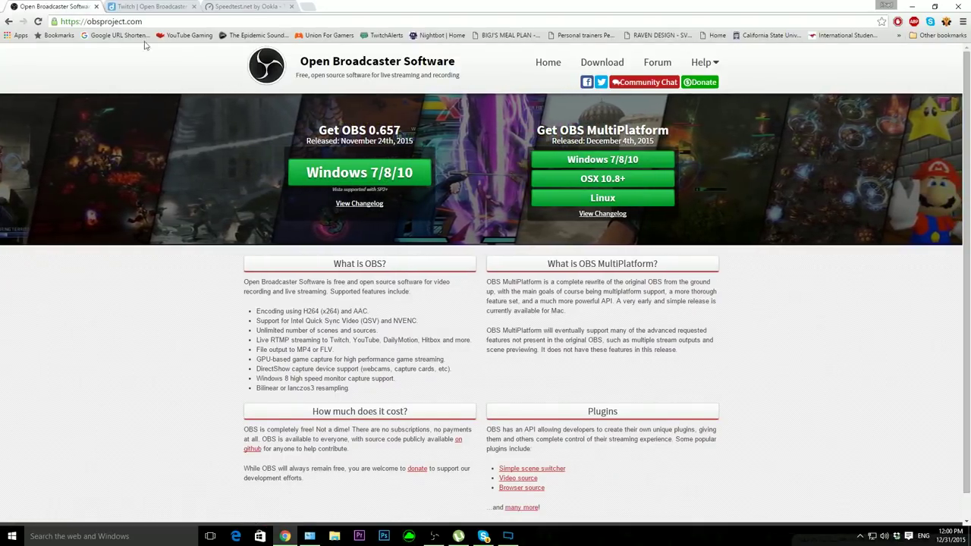
pyautogui.click(916, 6)
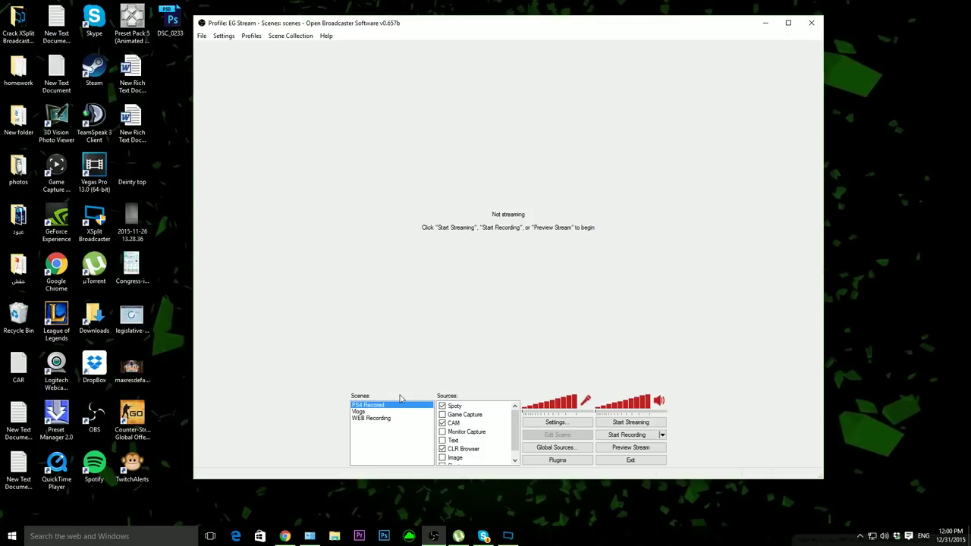
# - Open the encoding settings in Open Broadcaster Software and select x264 as the video encoder
pyautogui.click(558, 423)
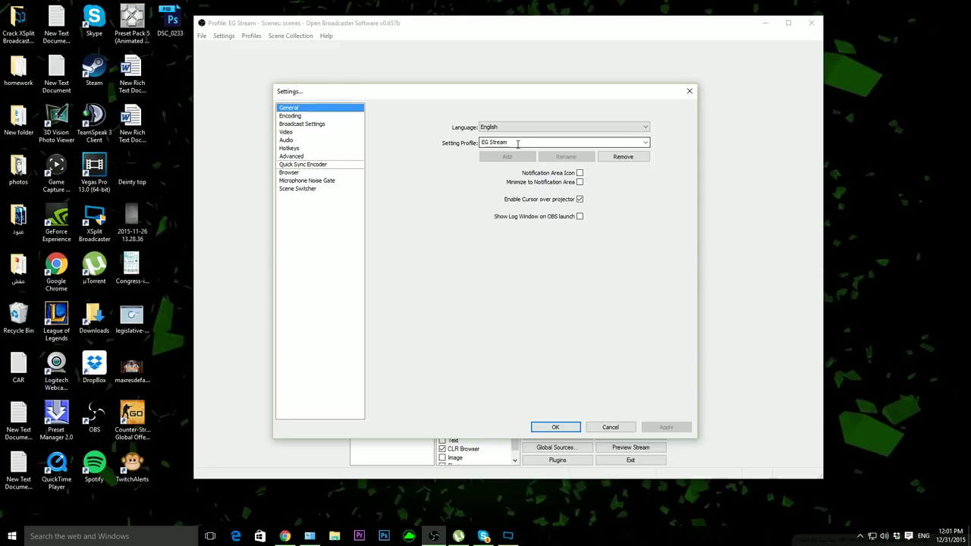
pyautogui.click(301, 116)
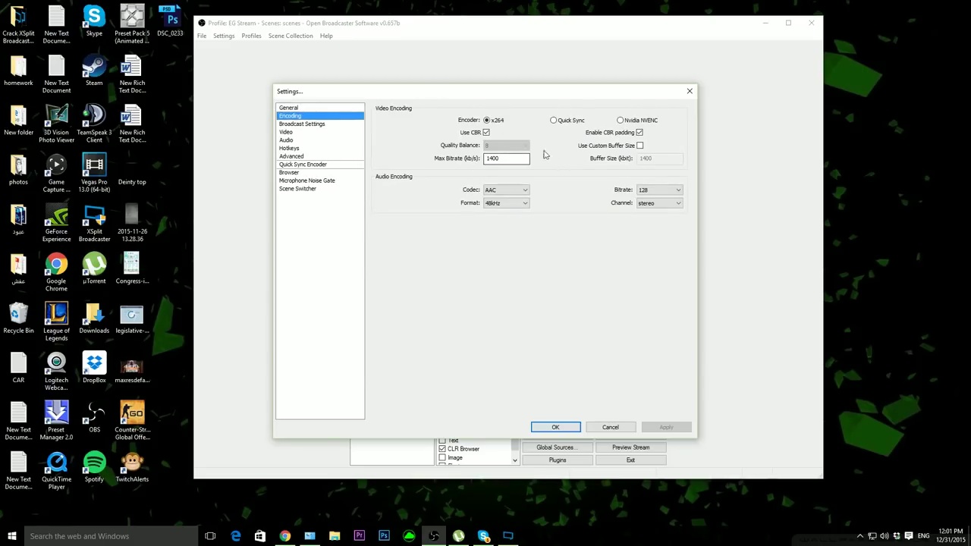
pyautogui.click(488, 121)
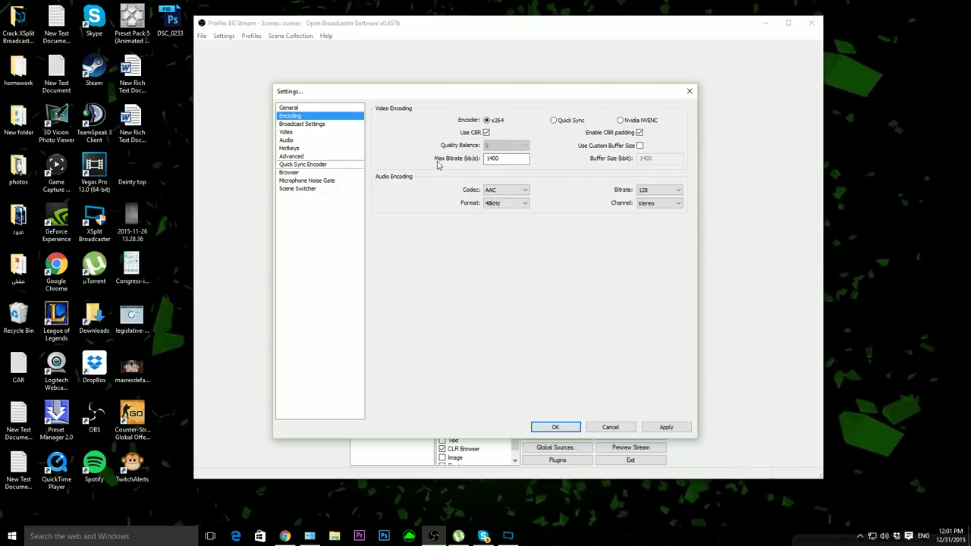
pyautogui.doubleClick(502, 158)
# - Switch to Chrome and rerun the internet speed test on speedtest.net
pyautogui.click(284, 536)
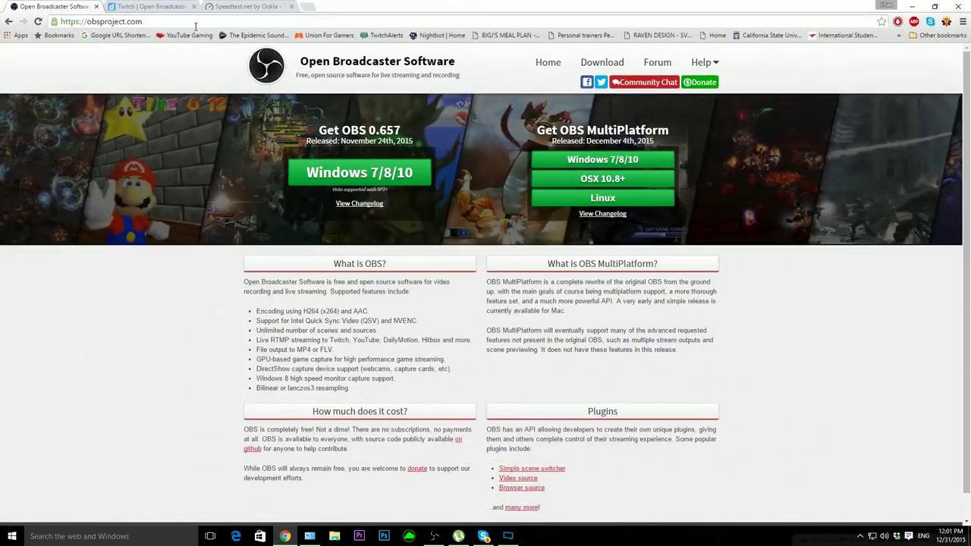
pyautogui.click(228, 6)
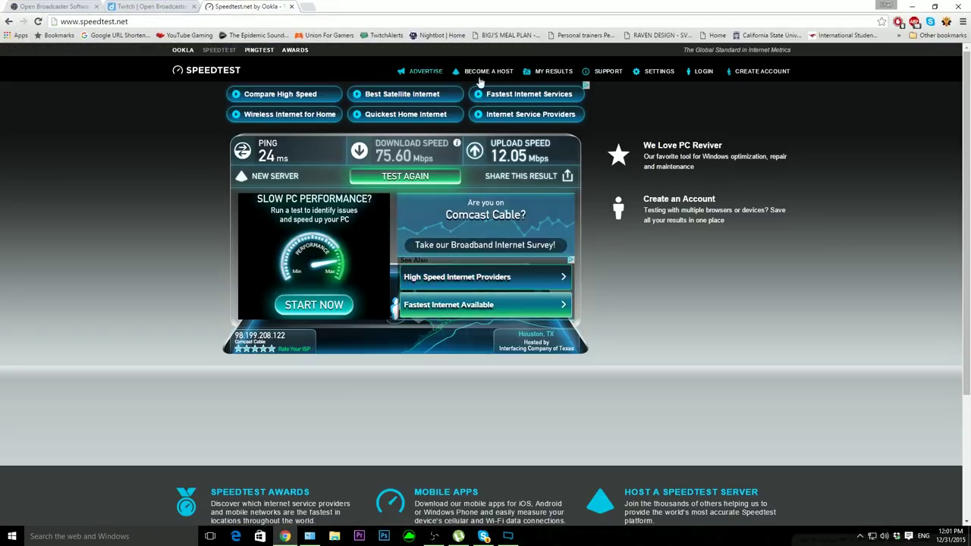
pyautogui.click(406, 176)
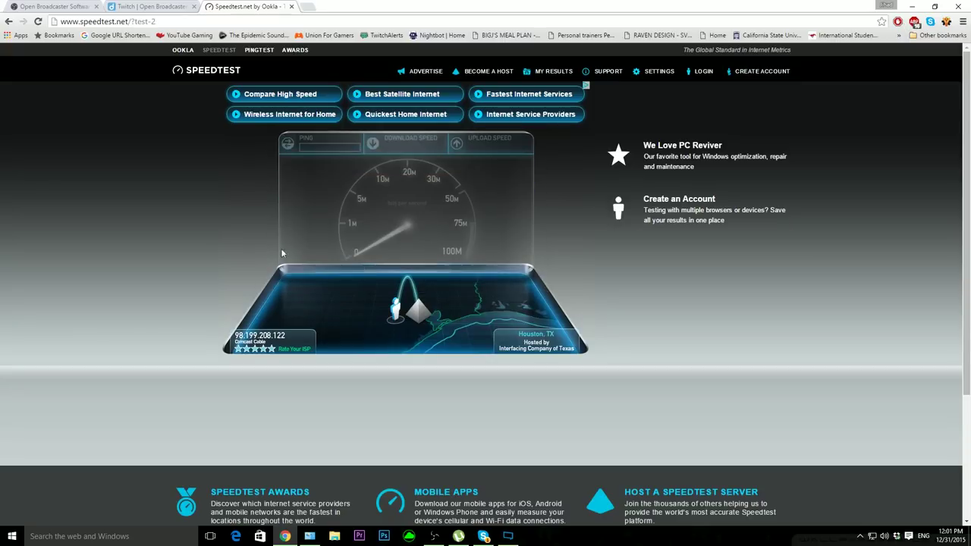
pyautogui.doubleClick(87, 21)
pyautogui.click(87, 22)
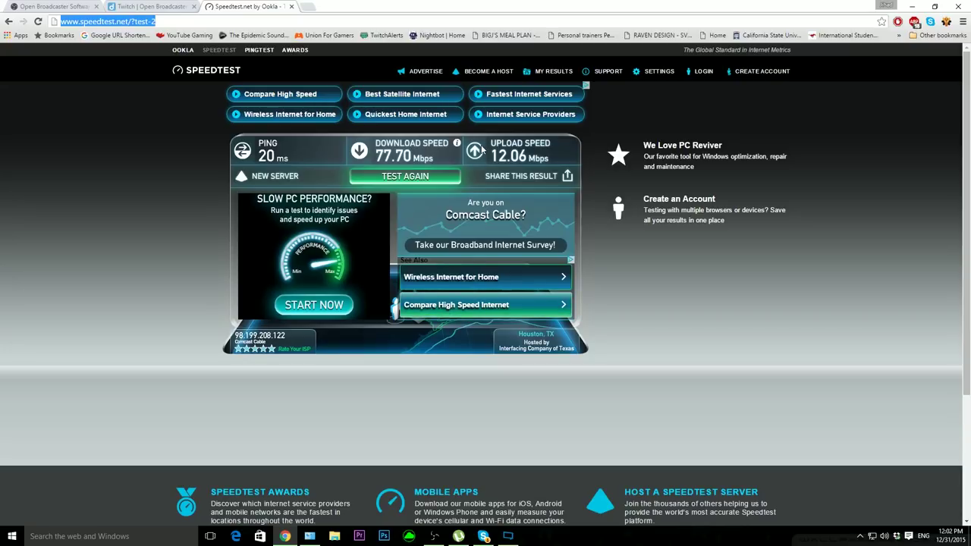
pyautogui.click(163, 6)
pyautogui.click(261, 6)
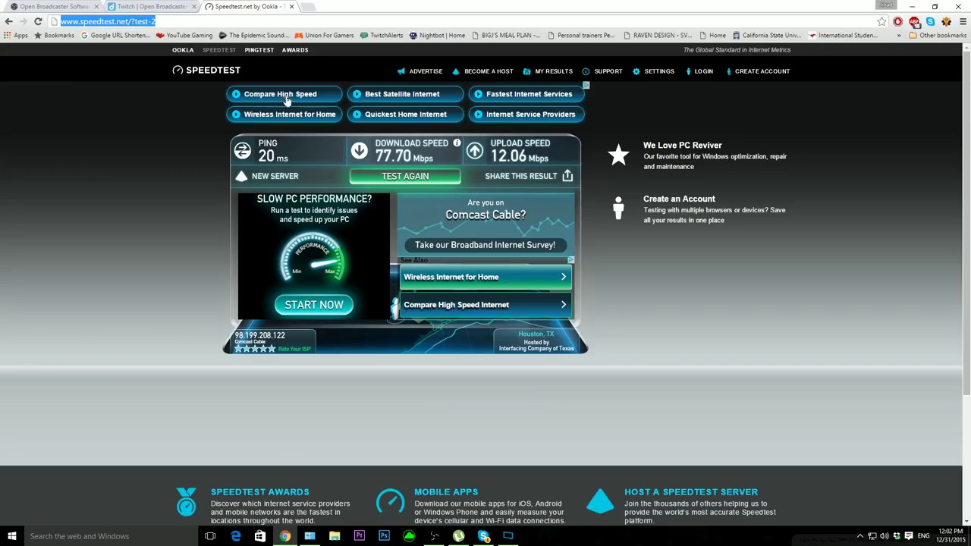
# - Return to the Open Broadcaster Software encoding settings and set the max bitrate to 6000 kb/s
pyautogui.click(433, 536)
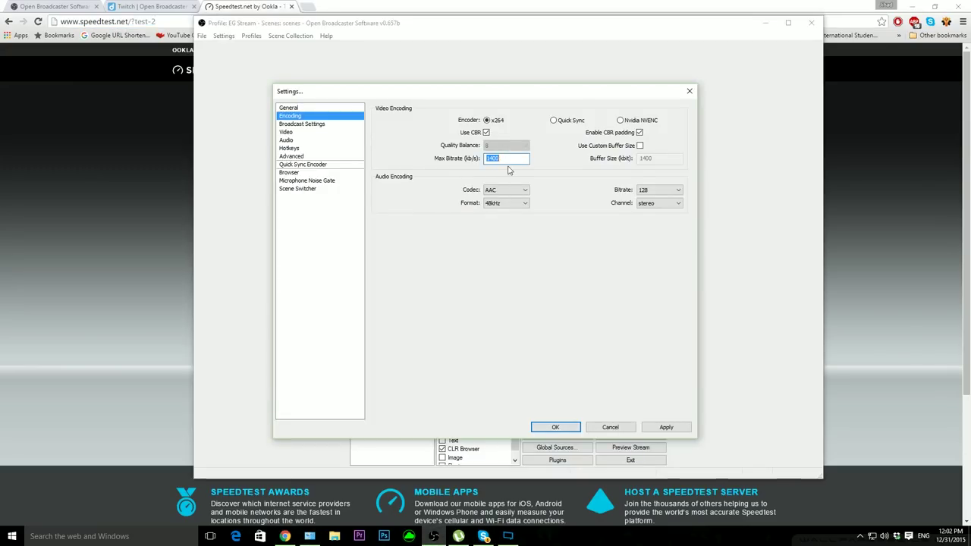
pyautogui.write('6000')
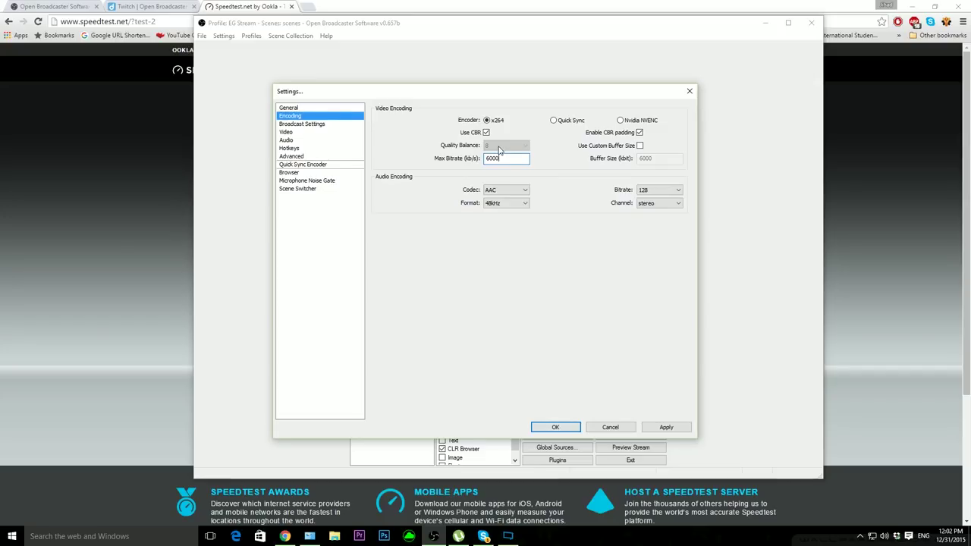
# - Examine the recommended bitrates for each resolution in the Encoding Settings section of Twitch's help article in Chrome
pyautogui.click(116, 243)
pyautogui.hotkey('ctrl', 'shift', 'Tab')
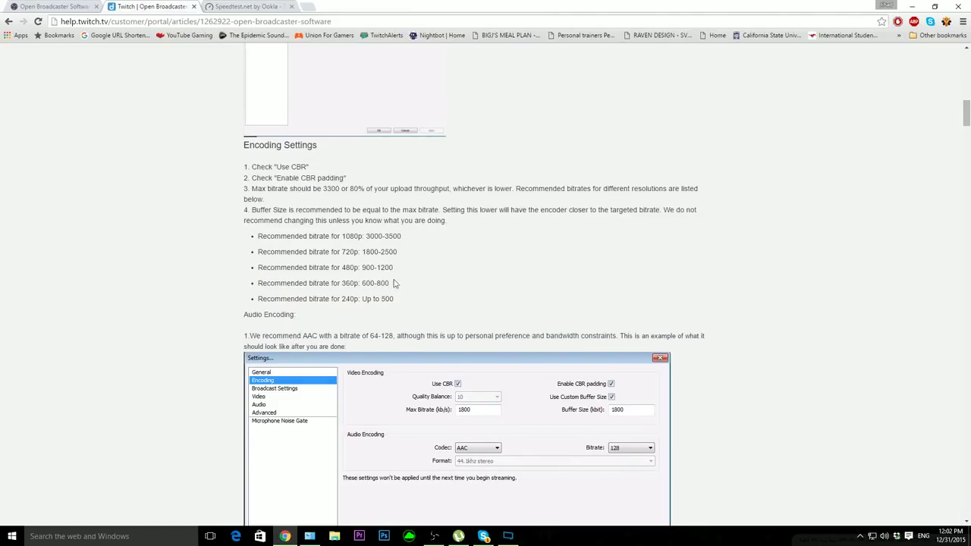
pyautogui.moveTo(388, 298); pyautogui.dragTo(267, 236)
pyautogui.click(264, 242)
pyautogui.doubleClick(365, 255)
pyautogui.doubleClick(388, 251)
pyautogui.doubleClick(349, 251)
pyautogui.doubleClick(346, 269)
pyautogui.doubleClick(369, 269)
pyautogui.doubleClick(385, 269)
pyautogui.click(348, 284)
pyautogui.doubleClick(347, 283)
pyautogui.moveTo(397, 302); pyautogui.dragTo(258, 236)
pyautogui.click(236, 261)
pyautogui.scroll(1, 359, 284)
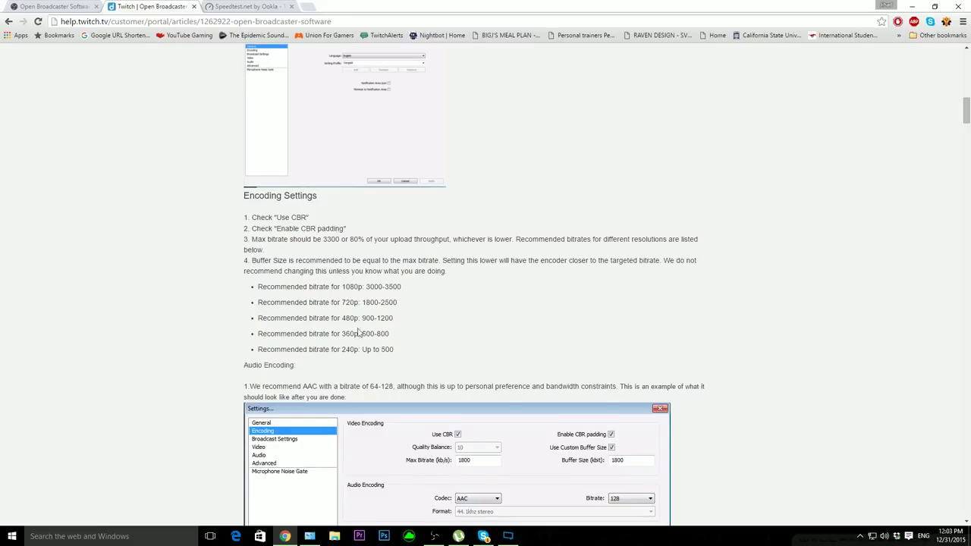
pyautogui.doubleClick(392, 288)
# - Return to Open Broadcaster Software and try max bitrates of 3500 and 1400 kb/s
pyautogui.click(432, 536)
pyautogui.doubleClick(494, 158)
pyautogui.click(499, 160)
pyautogui.doubleClick(498, 159)
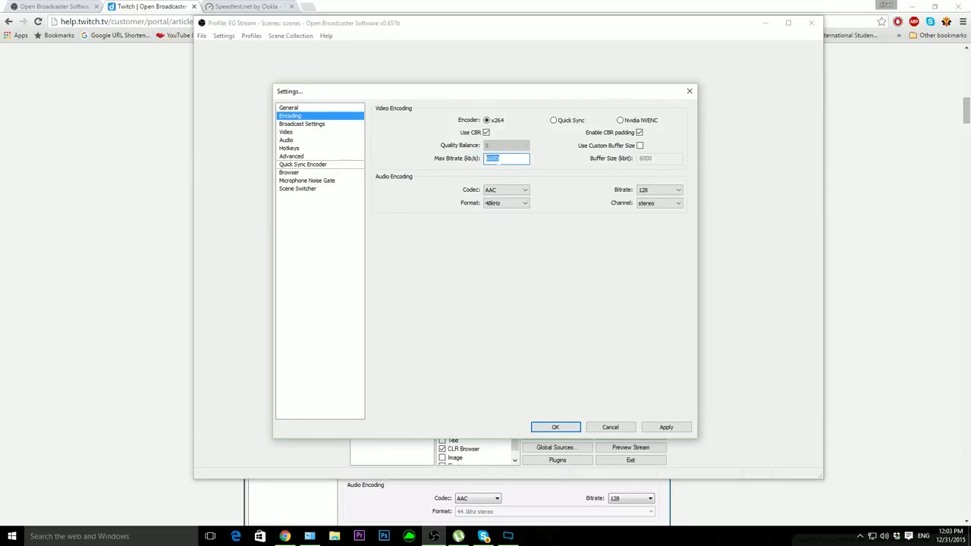
pyautogui.write('3500')
pyautogui.doubleClick(497, 160)
pyautogui.write('1400')
# - Set the max bitrate to 3500 kb/s, consulting Twitch's recommended bitrates in the browser along the way
pyautogui.doubleClick(499, 157)
pyautogui.write('33500')
pyautogui.click(3, 106)
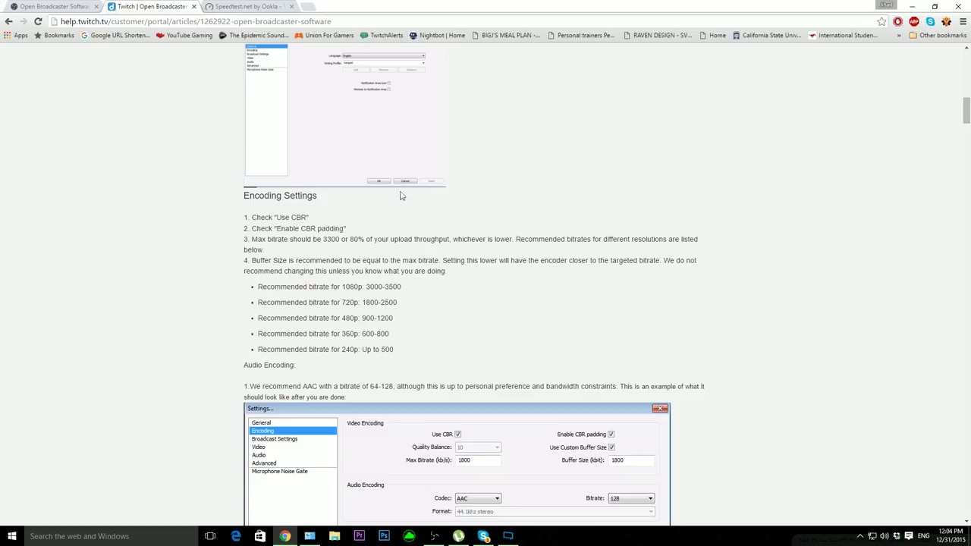
pyautogui.hotkey('ctrl', 'Tab')
pyautogui.hotkey('ctrl', 'shift', 'Tab')
pyautogui.click(429, 537)
pyautogui.press('BackSpace')
pyautogui.press('BackSpace')
pyautogui.write('00')
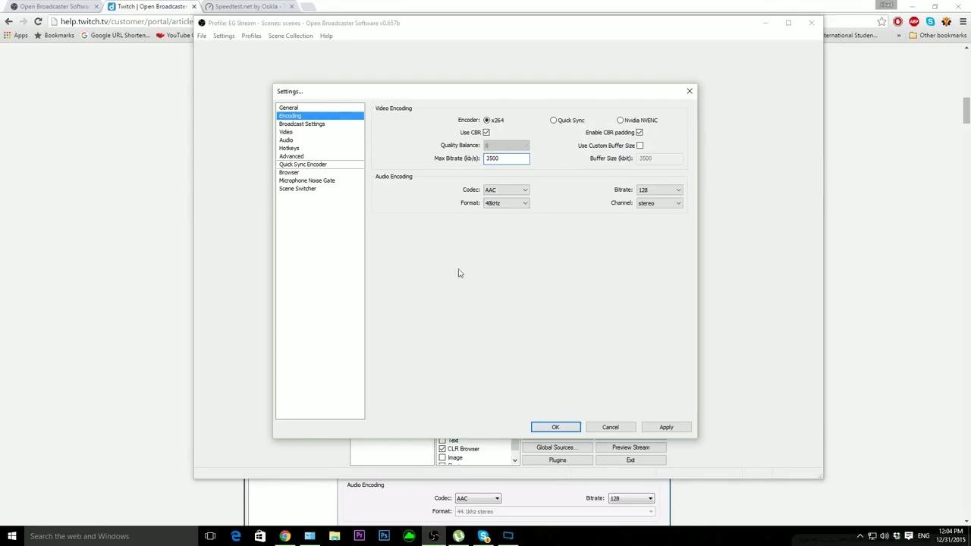
# - Check the audio codec options, keeping AAC, and choose 48kHz as the audio format
pyautogui.click(523, 191)
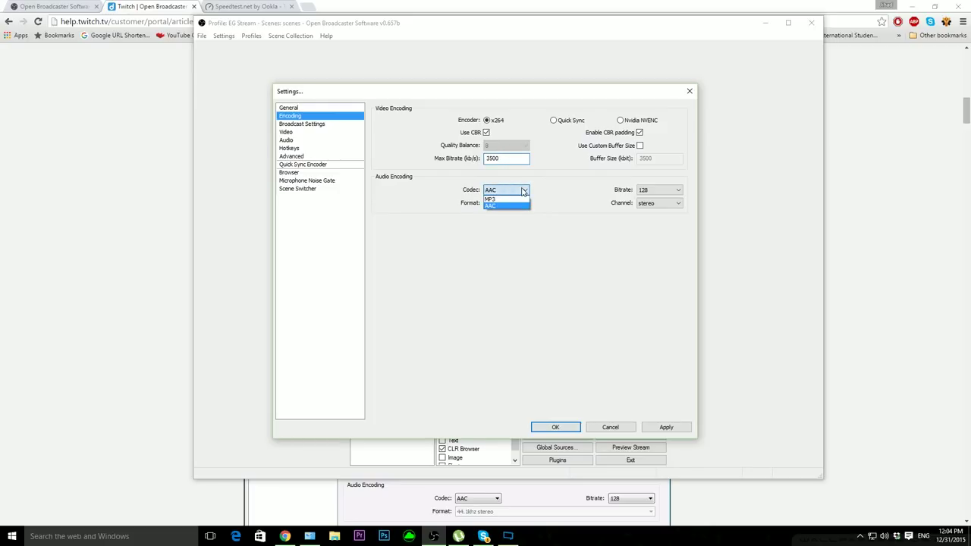
pyautogui.click(586, 197)
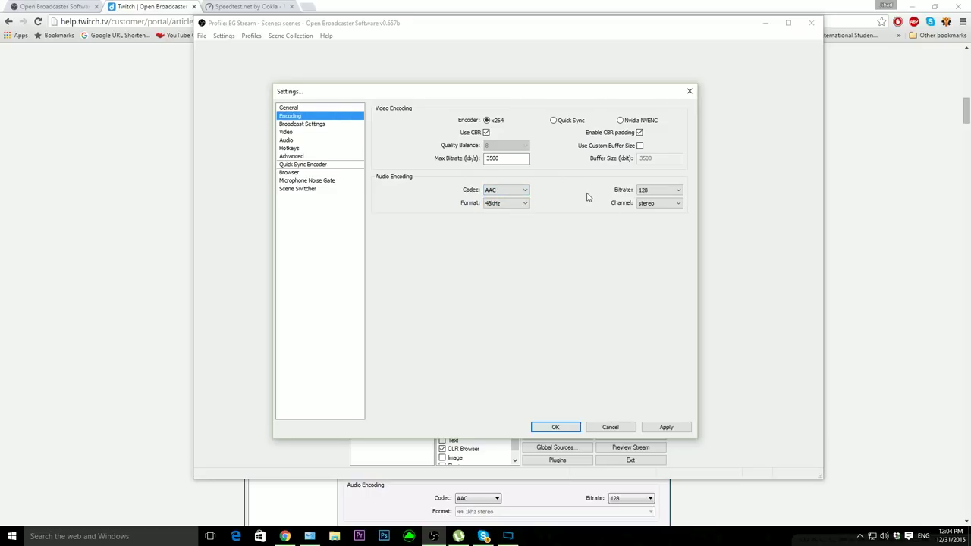
pyautogui.click(510, 204)
pyautogui.click(511, 218)
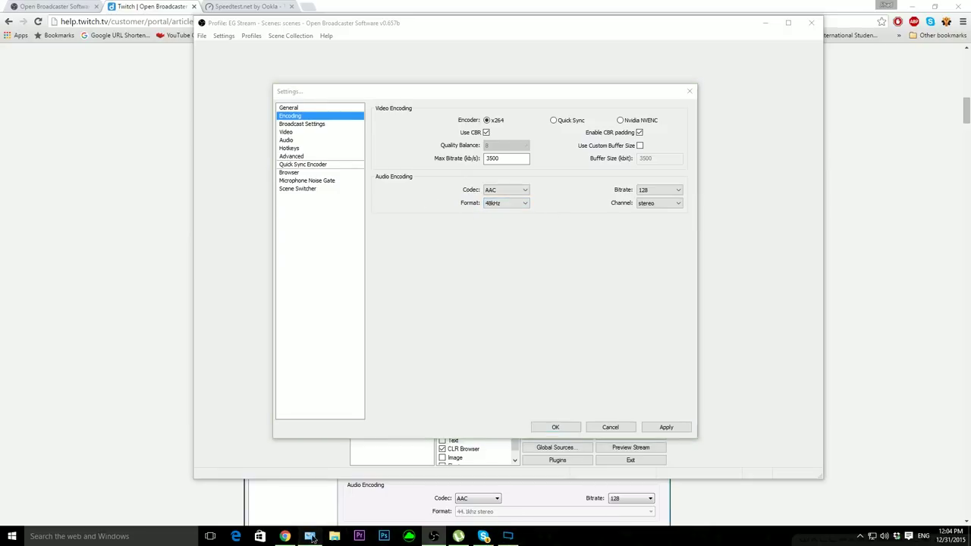
# - Open the Windows Sound settings from the Control Panel and select the Blue Snowball microphone among the recording devices
pyautogui.click(310, 537)
pyautogui.scroll(-2, 649, 412)
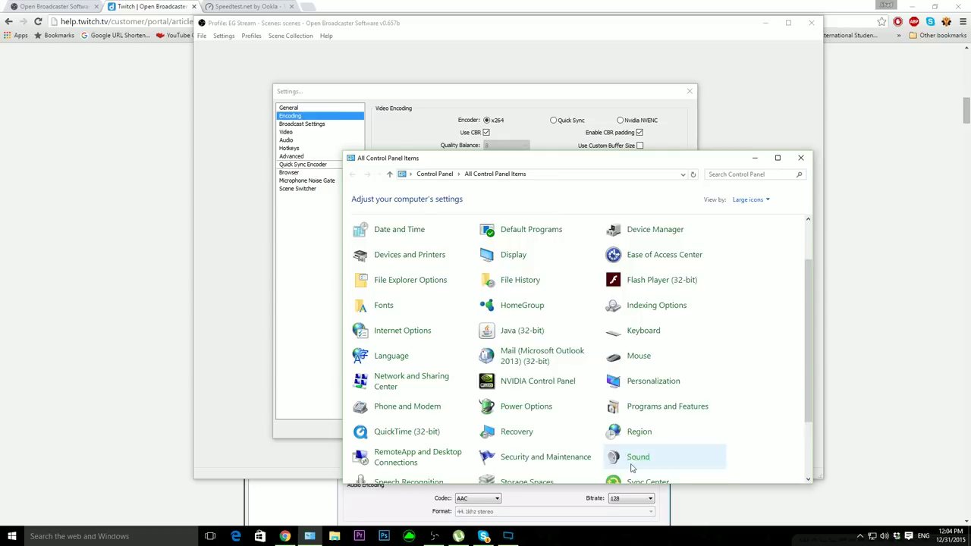
pyautogui.scroll(-1, 643, 436)
pyautogui.click(638, 442)
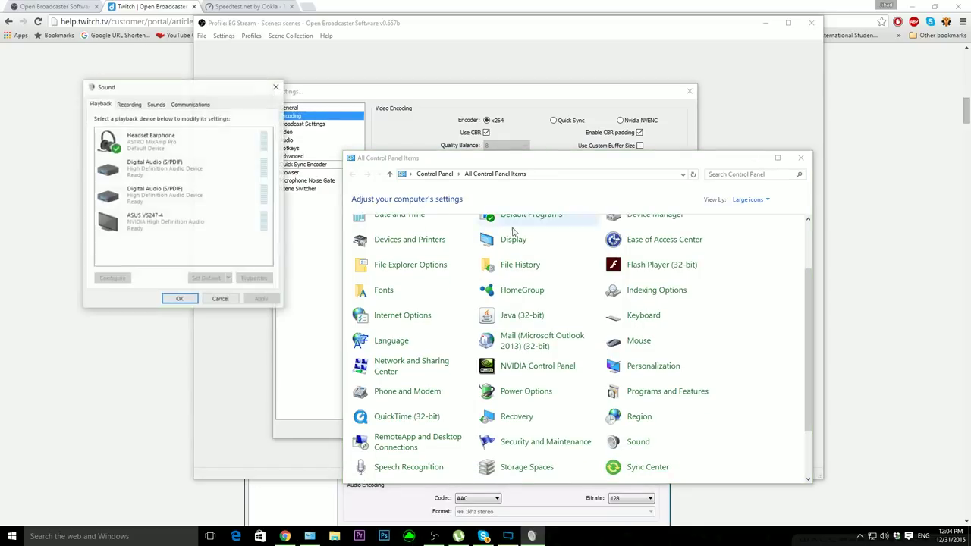
pyautogui.click(131, 106)
pyautogui.click(186, 168)
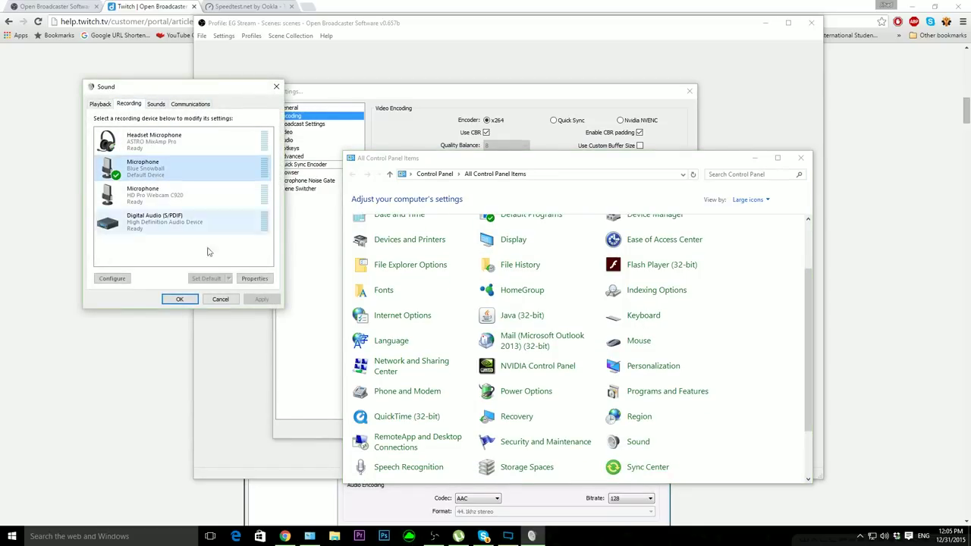
# - Check the default sample rate and bit depth in the microphone's advanced properties and close the Sound settings
pyautogui.click(250, 281)
pyautogui.click(187, 144)
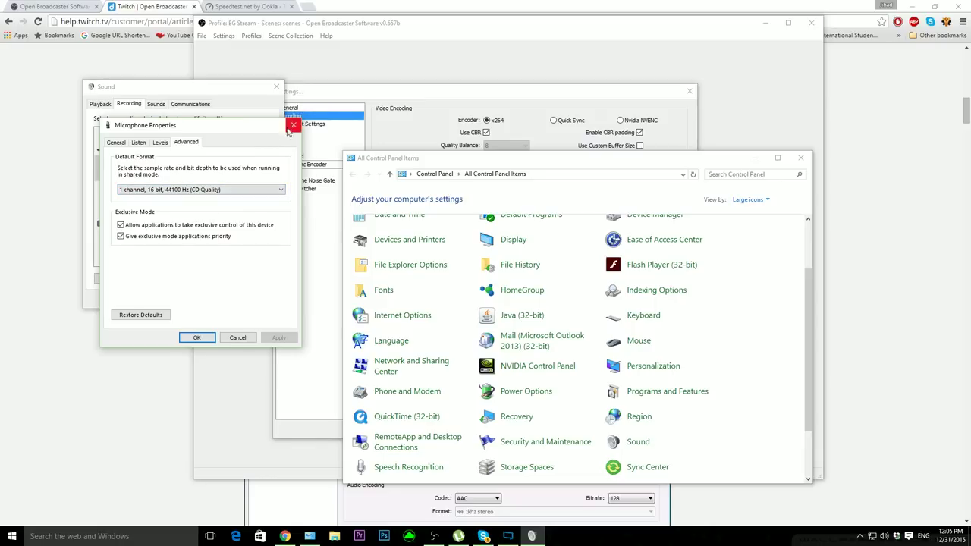
pyautogui.click(196, 191)
pyautogui.click(196, 192)
pyautogui.click(196, 338)
pyautogui.click(219, 300)
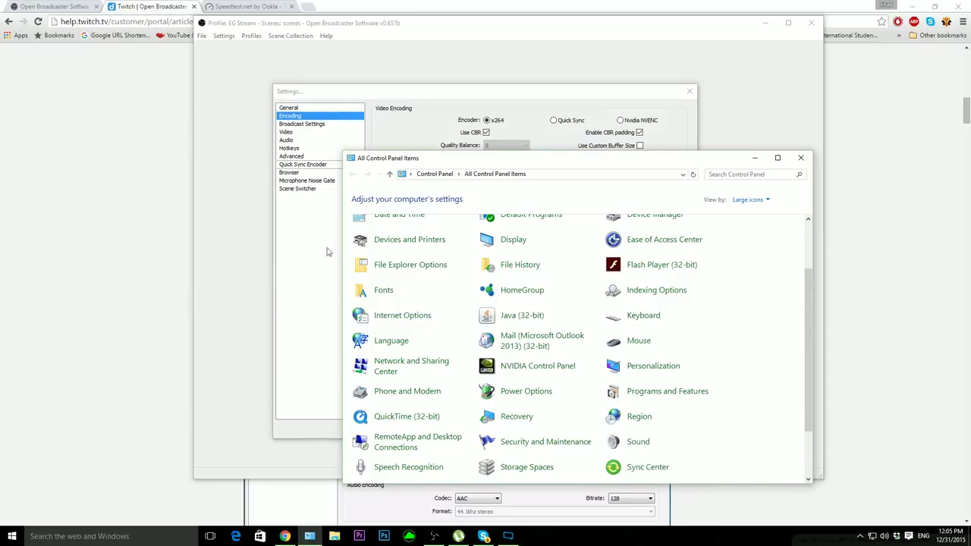
# - Return to Open Broadcaster Software and set the audio encoding format to 44.1kHz
pyautogui.click(297, 254)
pyautogui.click(525, 205)
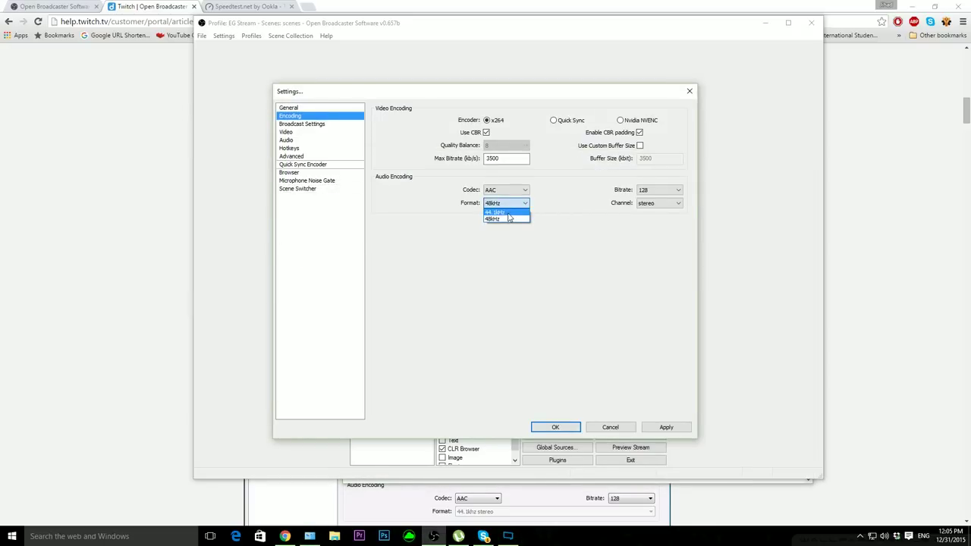
pyautogui.click(494, 212)
pyautogui.click(524, 204)
pyautogui.click(510, 214)
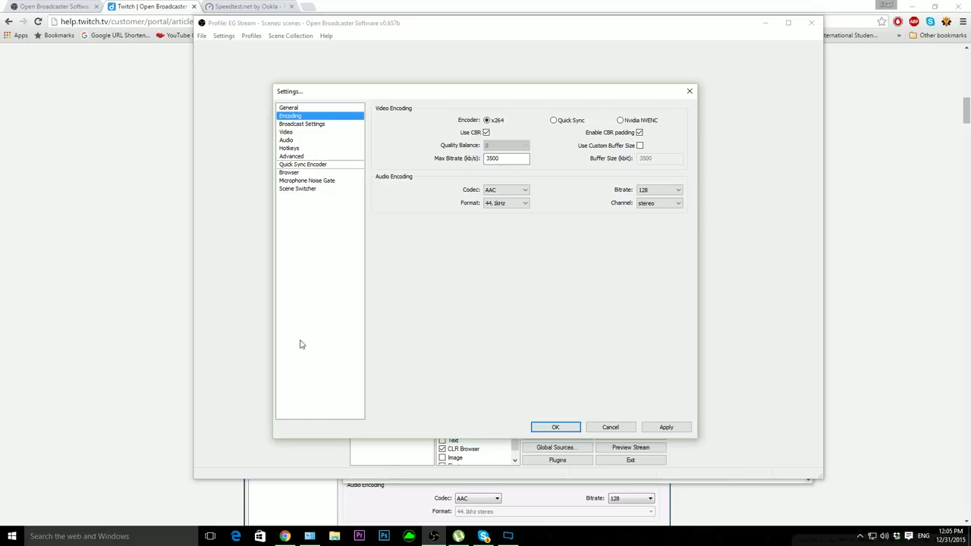
# - Try an audio bitrate of 320 and set it back to 128
pyautogui.click(657, 191)
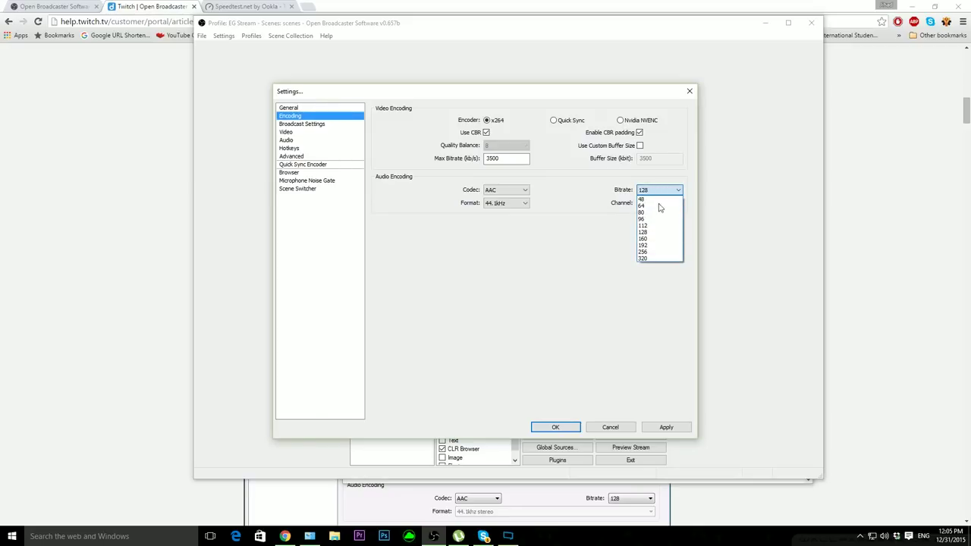
pyautogui.click(665, 261)
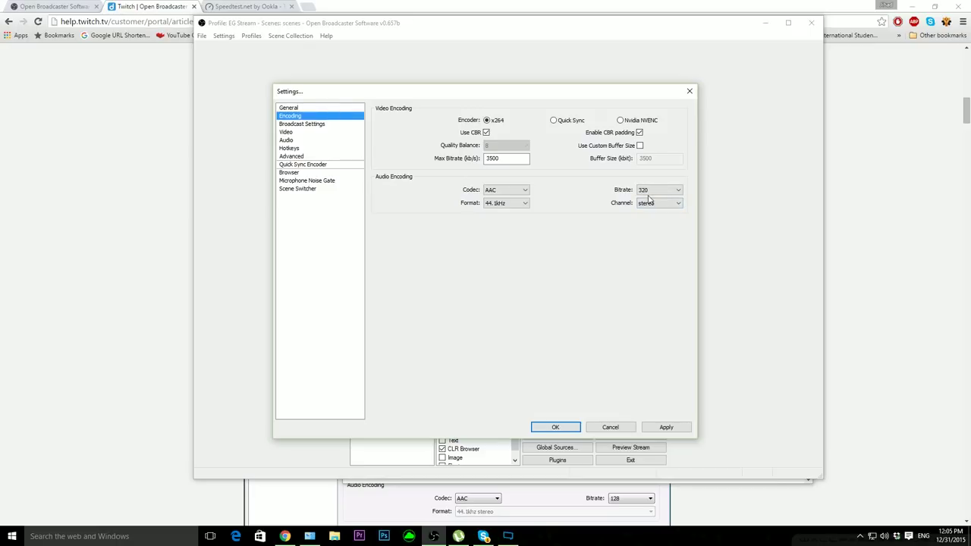
pyautogui.click(649, 193)
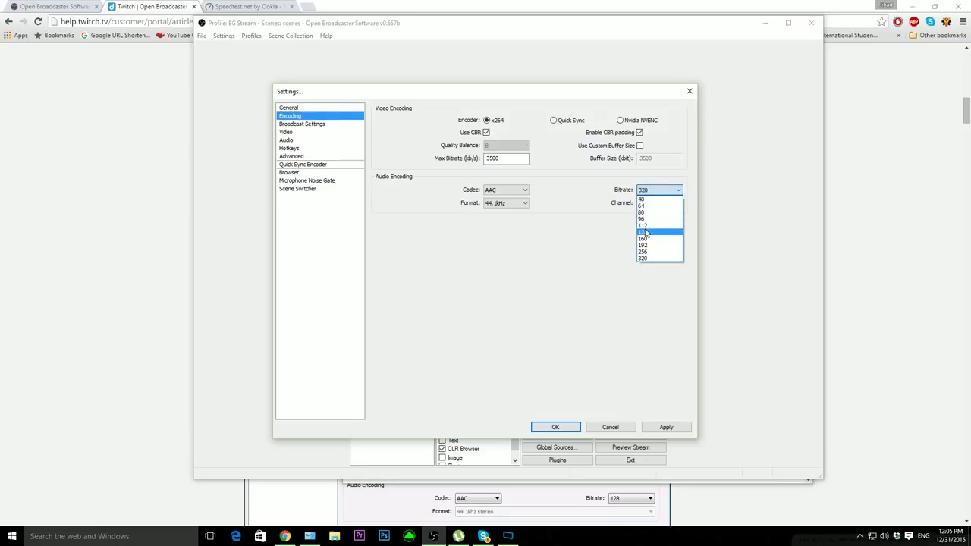
pyautogui.click(654, 233)
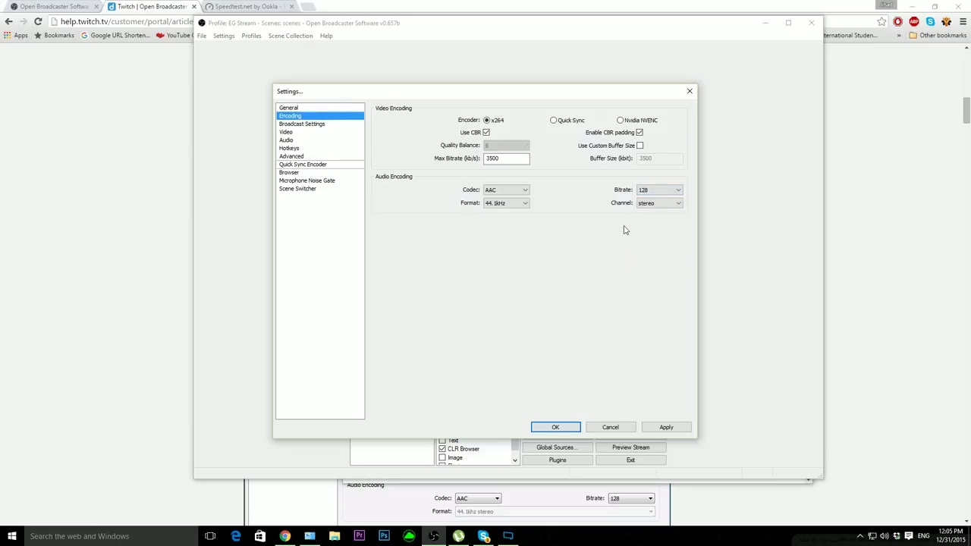
# - Check the audio channel and bitrate options, keeping stereo and 128, and apply the encoding settings
pyautogui.click(665, 204)
pyautogui.click(664, 213)
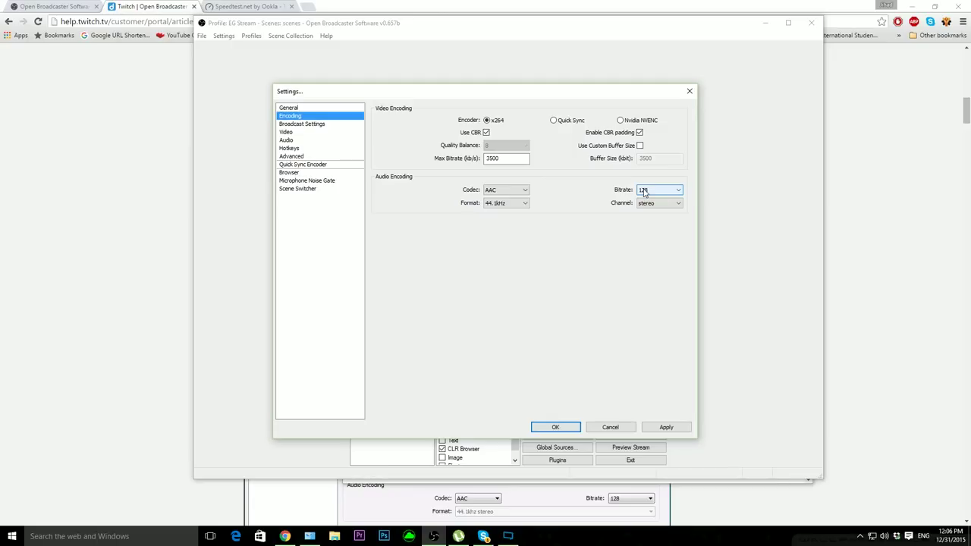
pyautogui.click(644, 192)
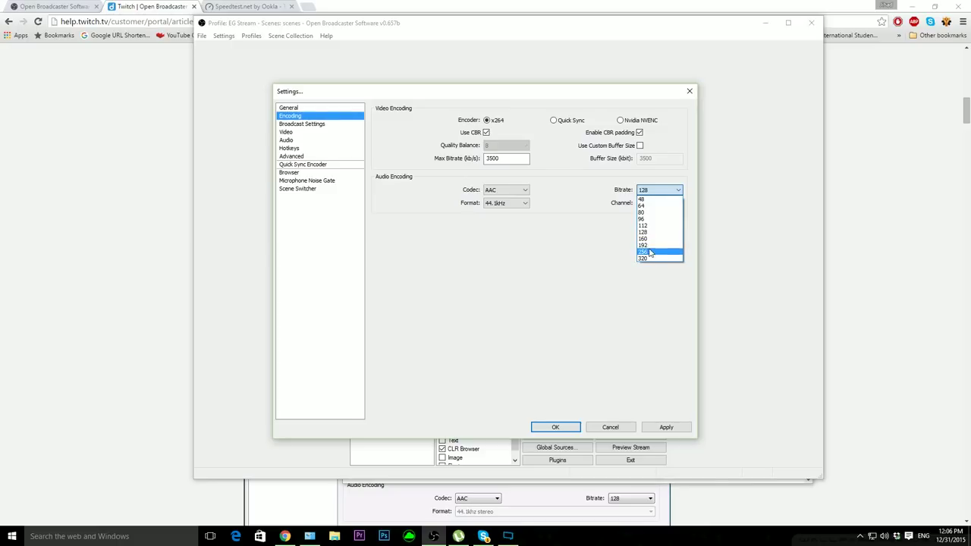
pyautogui.click(582, 259)
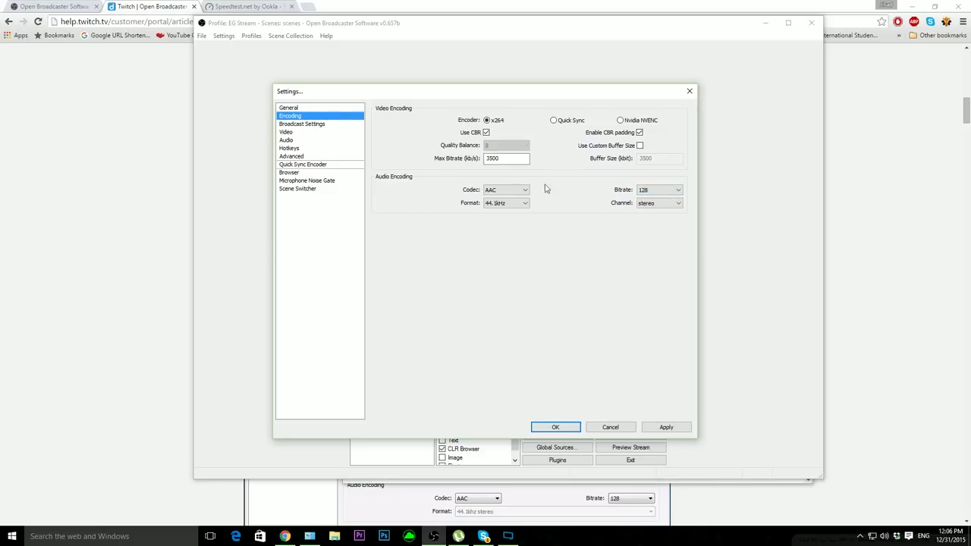
pyautogui.click(654, 429)
# - Open the broadcast settings, try the File Output Only mode and set the mode back to Live Stream
pyautogui.click(312, 126)
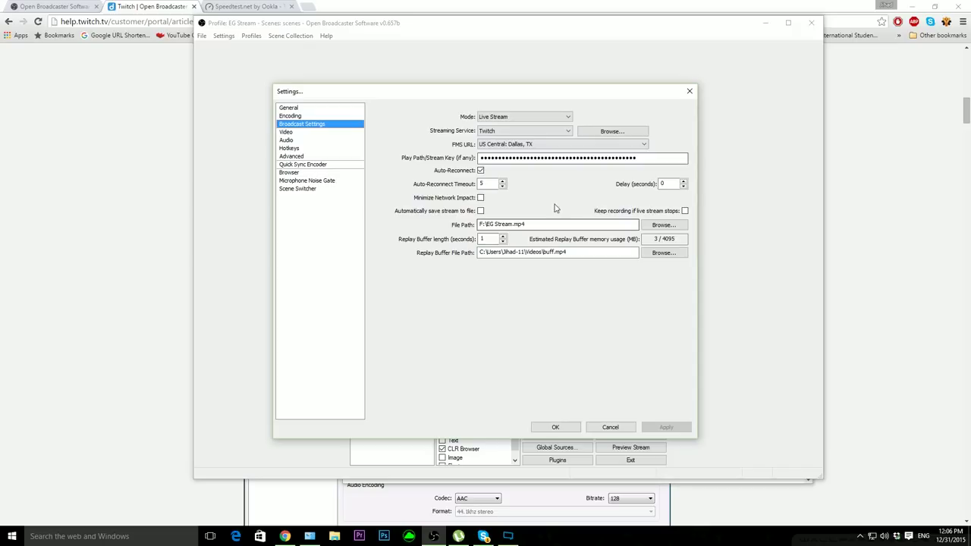
pyautogui.click(500, 118)
pyautogui.click(501, 118)
pyautogui.click(501, 117)
pyautogui.click(503, 133)
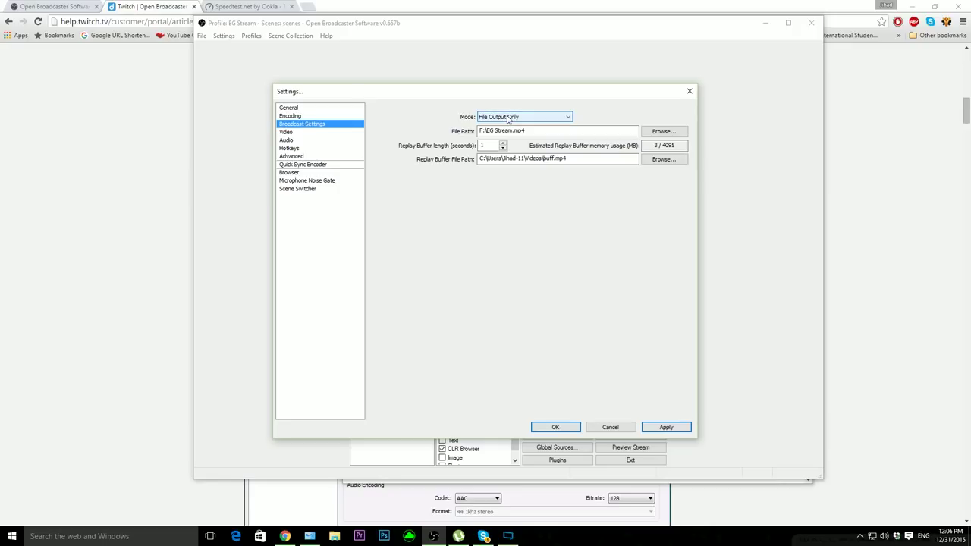
pyautogui.click(534, 117)
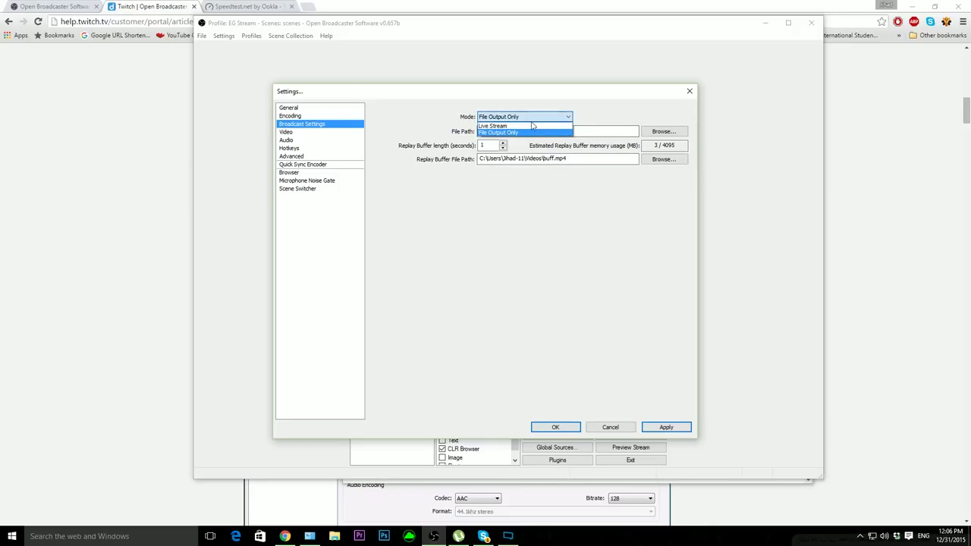
pyautogui.click(530, 126)
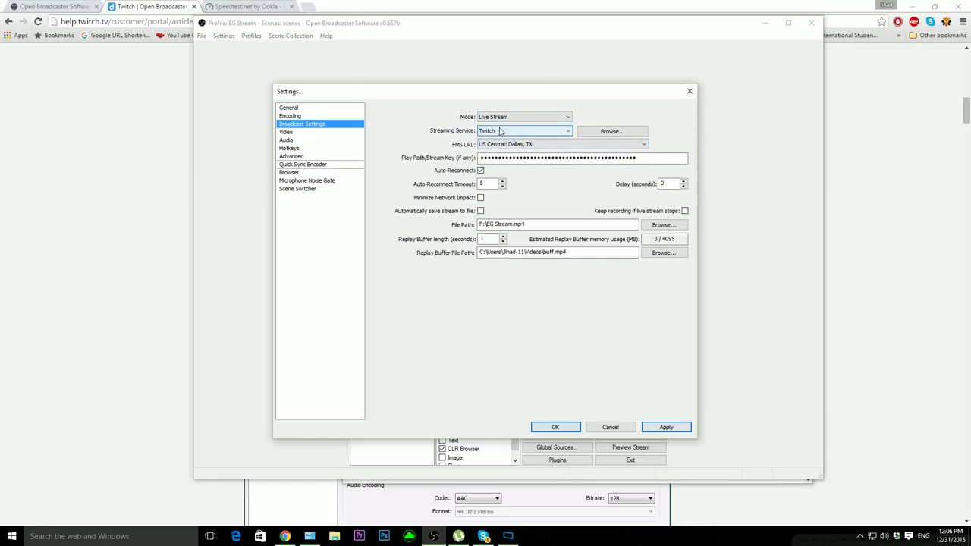
# - Try YouTube / YouTube Gaming as the streaming service with the Primary YouTube ingest server
pyautogui.click(500, 132)
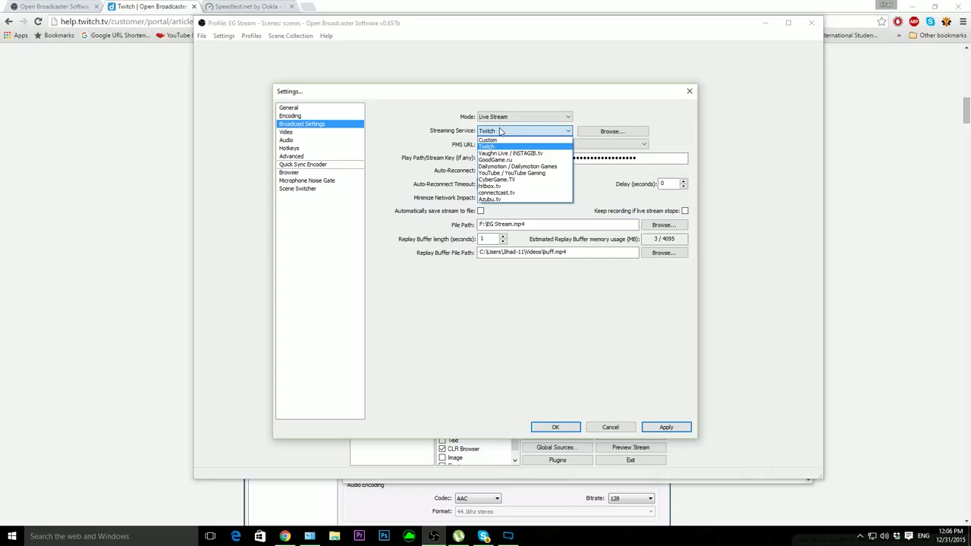
pyautogui.click(516, 173)
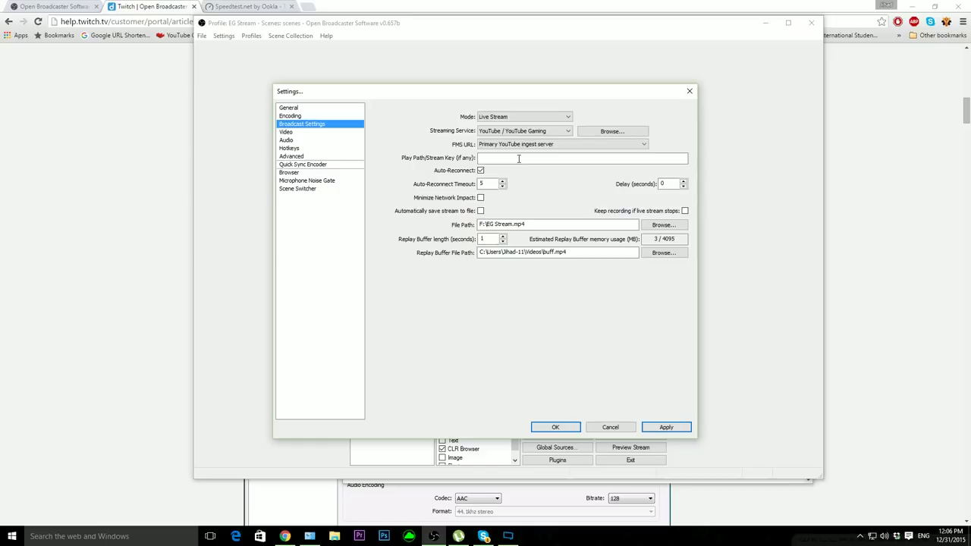
pyautogui.click(515, 144)
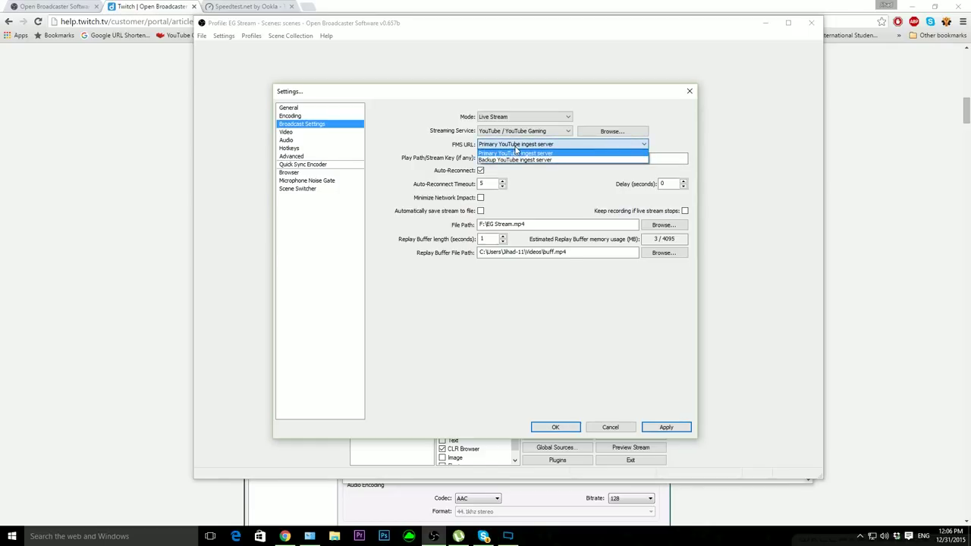
pyautogui.click(516, 154)
# - Try the Custom streaming service, checking its FMS URL and stream key fields, and set the service back to Twitch
pyautogui.click(516, 131)
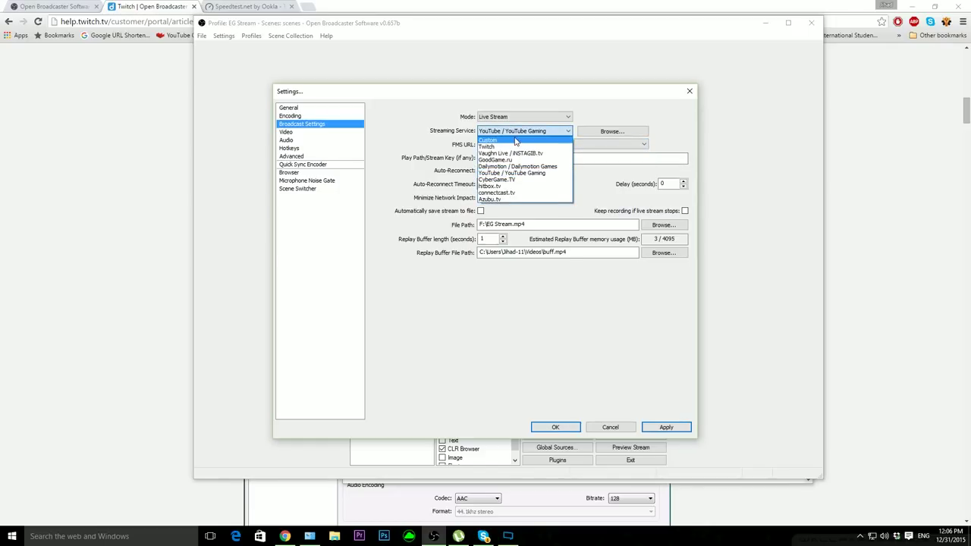
pyautogui.click(515, 139)
pyautogui.click(504, 144)
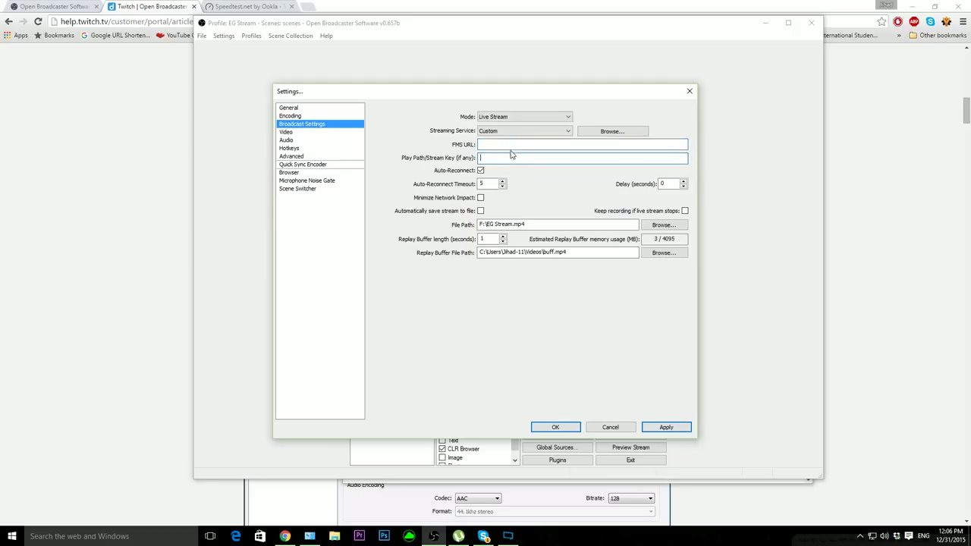
pyautogui.click(511, 157)
pyautogui.click(511, 146)
pyautogui.click(508, 133)
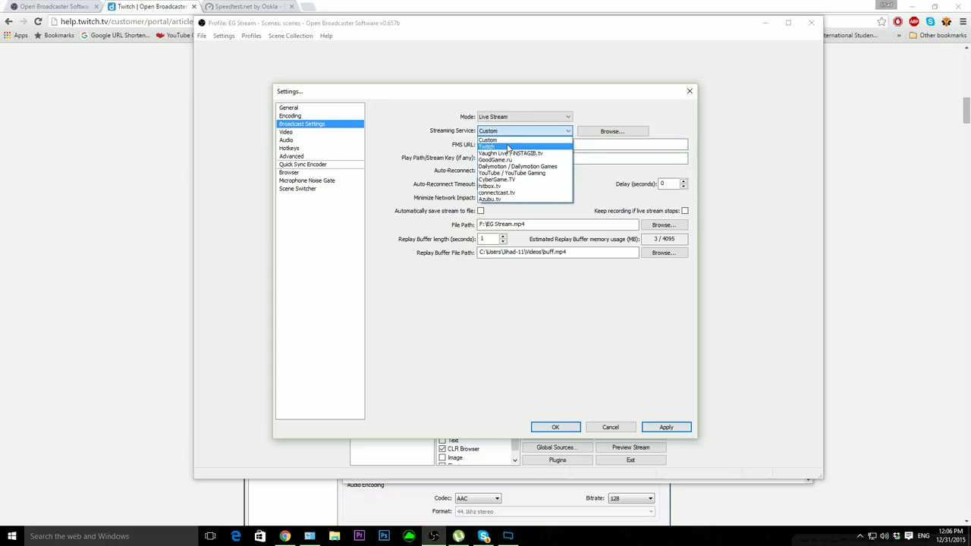
pyautogui.click(507, 147)
pyautogui.click(138, 161)
pyautogui.click(307, 6)
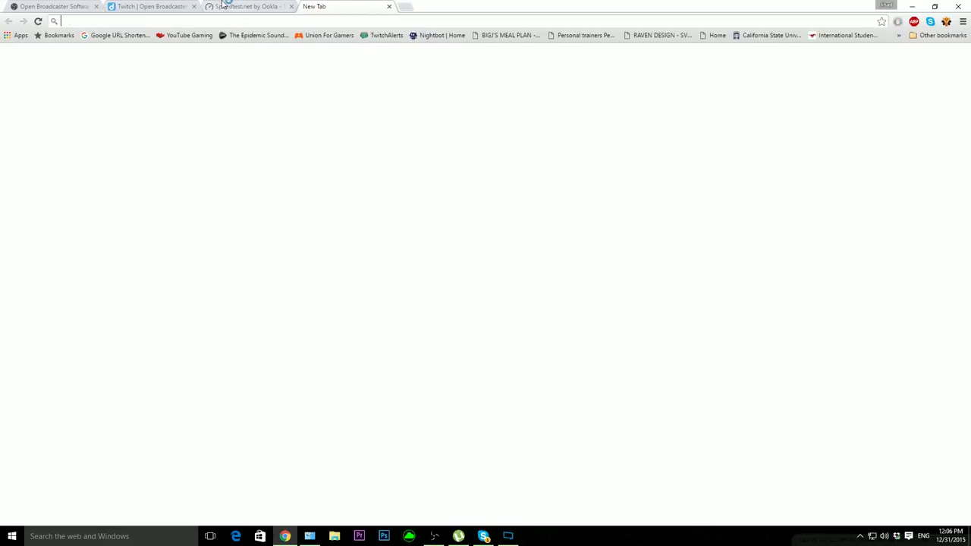
pyautogui.write('r')
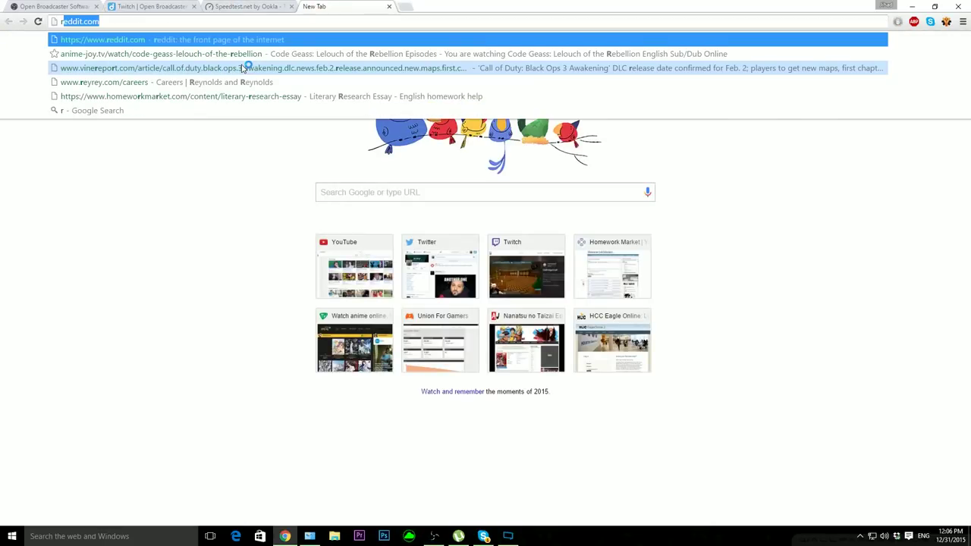
pyautogui.press('BackSpace')
pyautogui.press('BackSpace')
pyautogui.write('tw')
pyautogui.hotkey('ctrl', 'a')
pyautogui.write('tw')
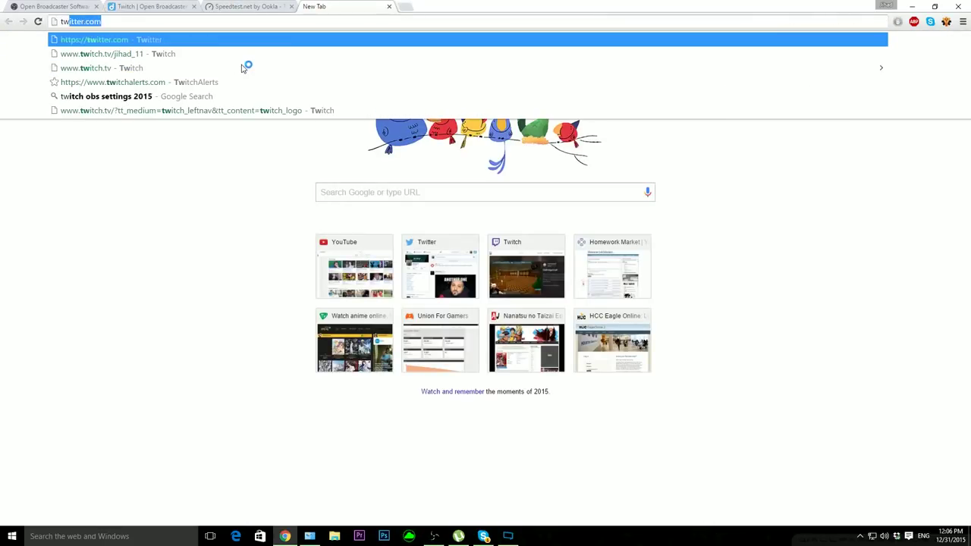
pyautogui.press('Down')
pyautogui.press('Down')
pyautogui.press('Return')
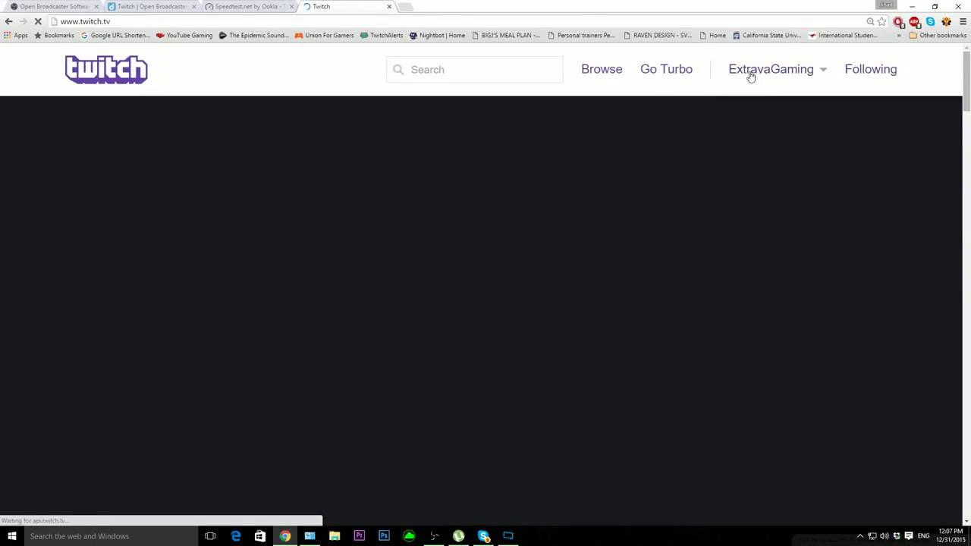
# - Open the Stream Key page in the Twitch channel's dashboard
pyautogui.click(749, 76)
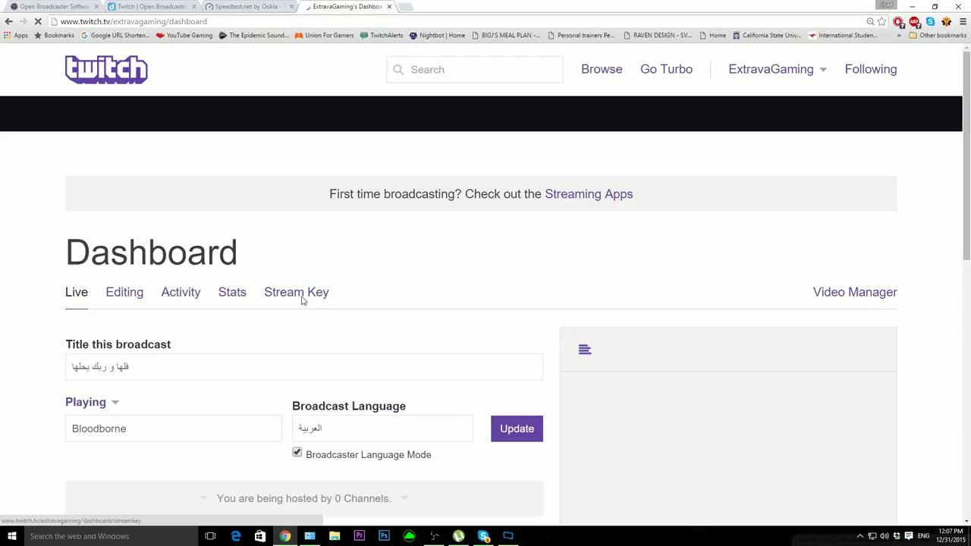
pyautogui.click(305, 302)
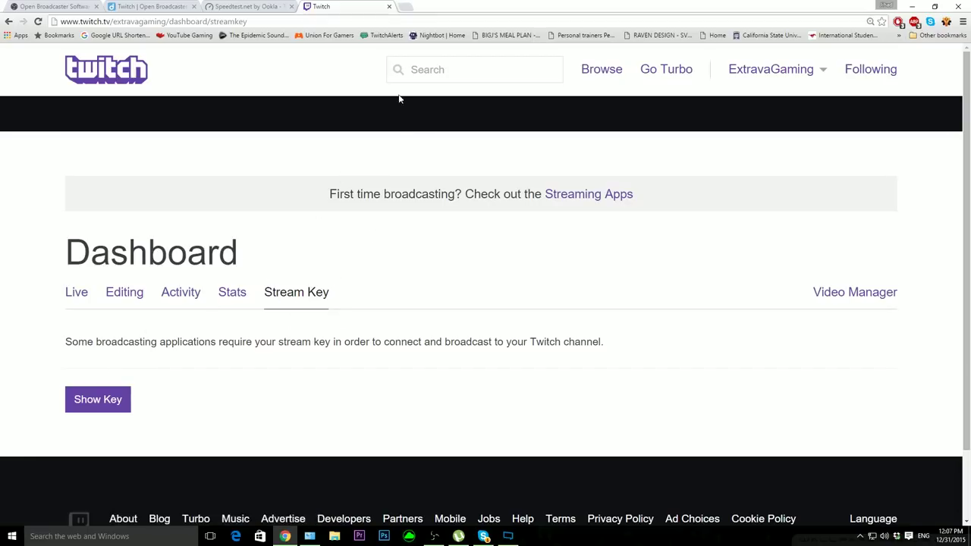
# - Return to Open Broadcaster Software and set the FMS URL to US Central: Dallas, TX
pyautogui.click(434, 536)
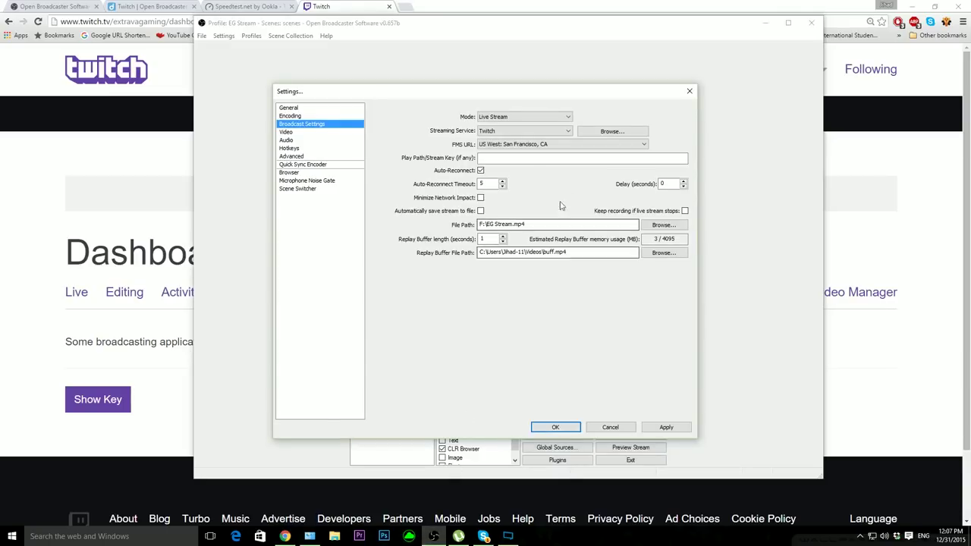
pyautogui.click(517, 160)
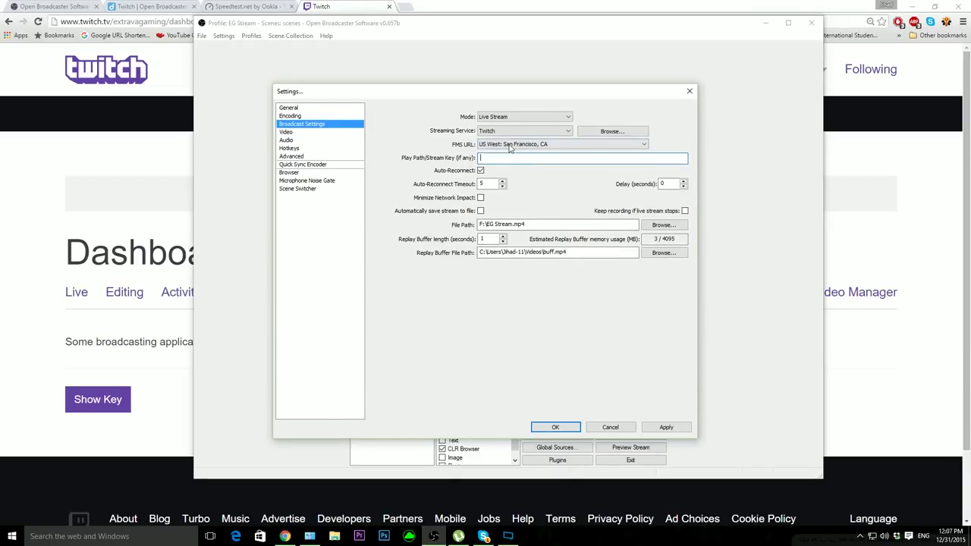
pyautogui.click(511, 145)
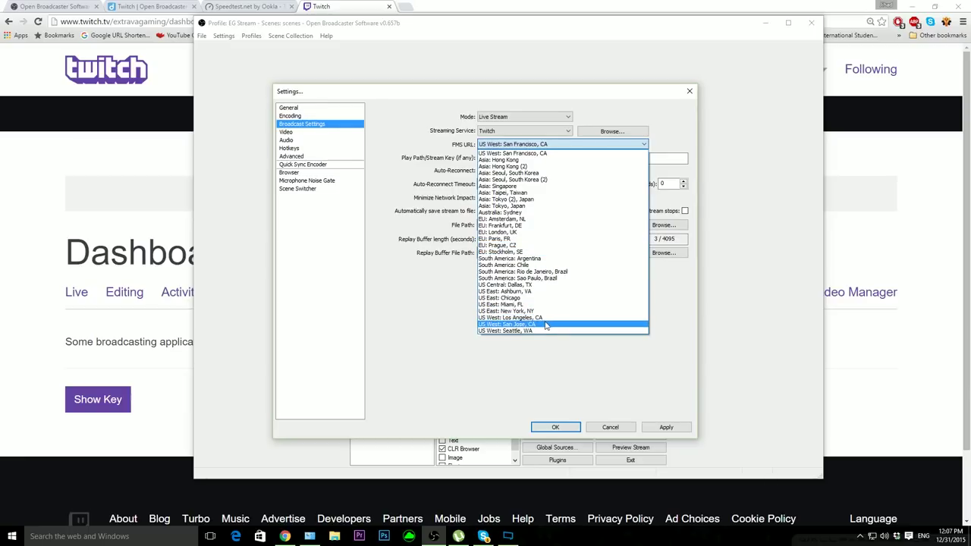
pyautogui.click(534, 284)
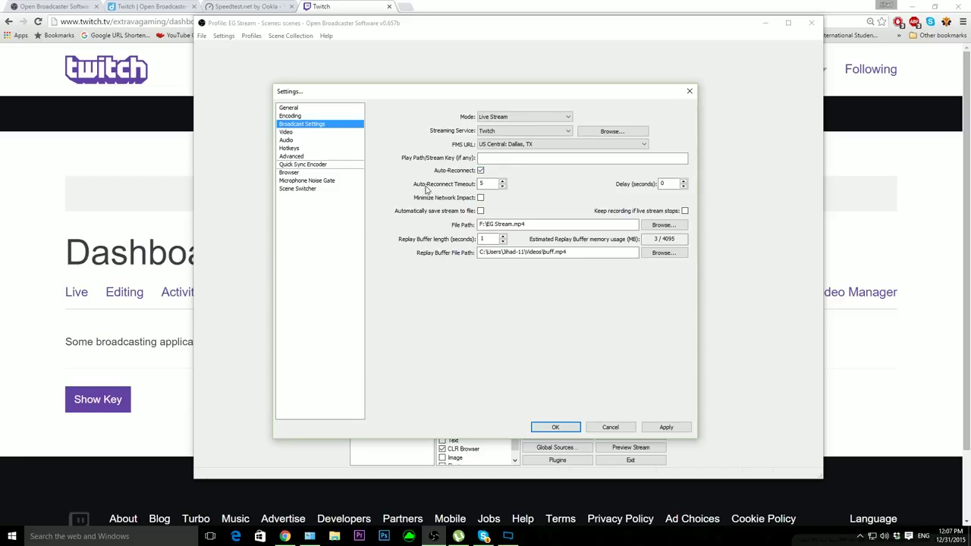
# - Check the auto-reconnect timeout and browse the stream recording's save location without choosing a new file
pyautogui.doubleClick(490, 184)
pyautogui.click(664, 224)
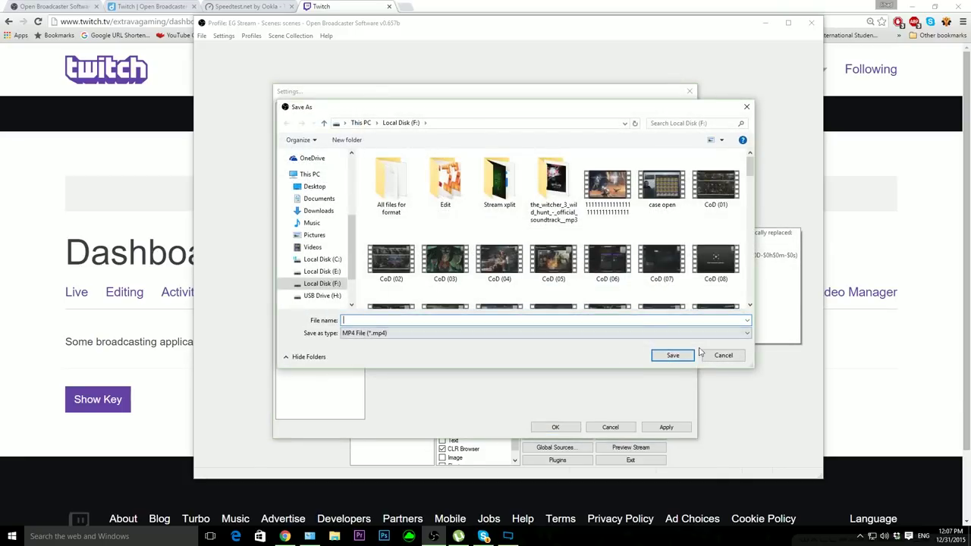
pyautogui.click(718, 352)
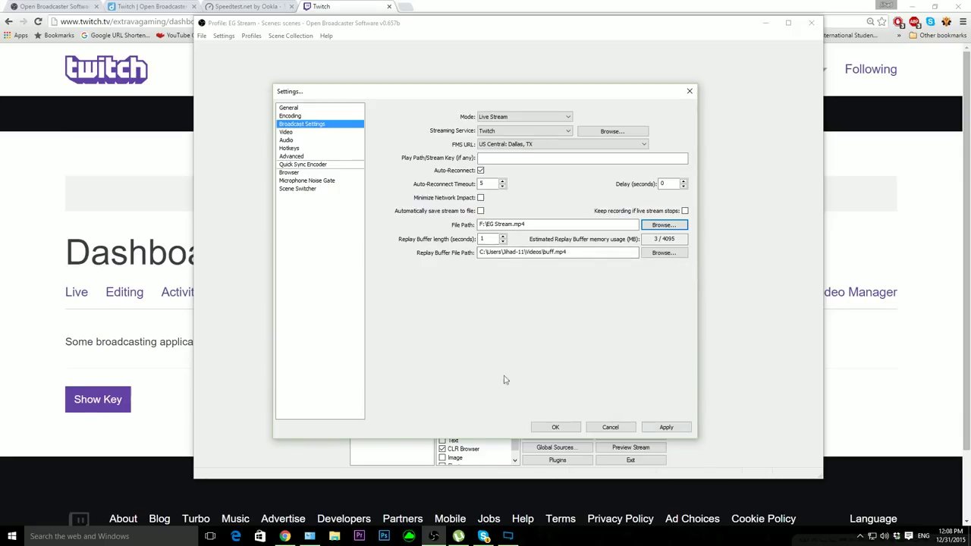
# - Open the Video settings without saving the broadcast changes and select the 1.50 (1280x720) resolution downscale for the 1920x1080 base resolution
pyautogui.click(304, 133)
pyautogui.click(497, 301)
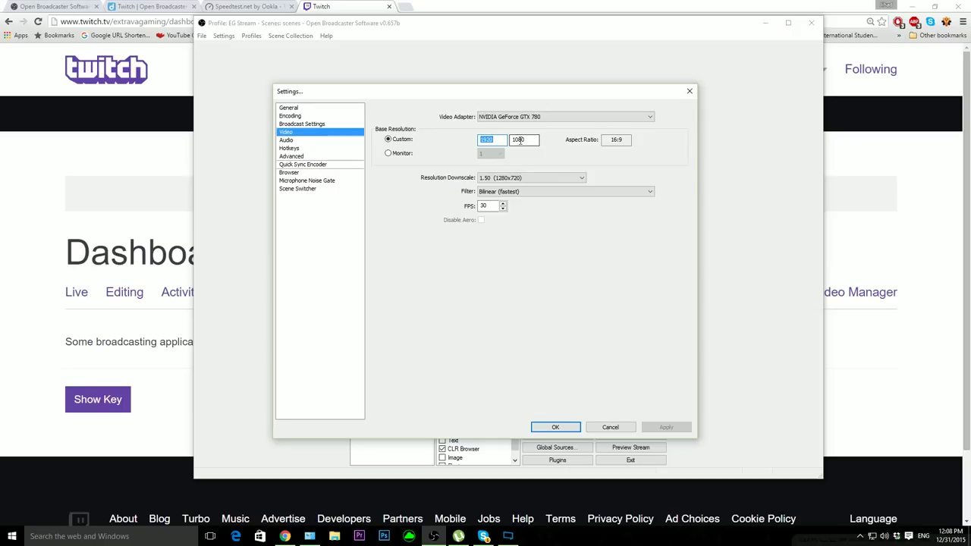
pyautogui.doubleClick(515, 139)
pyautogui.click(500, 178)
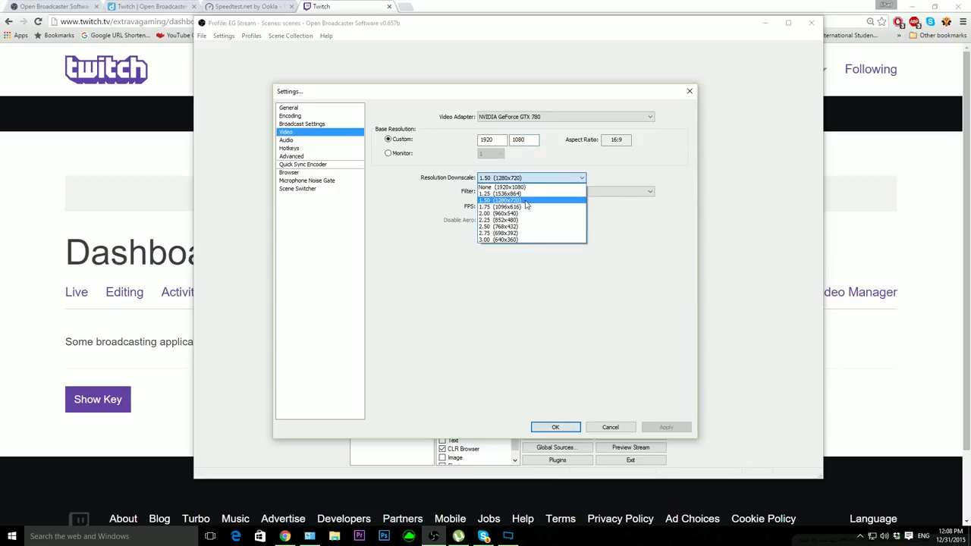
pyautogui.click(525, 201)
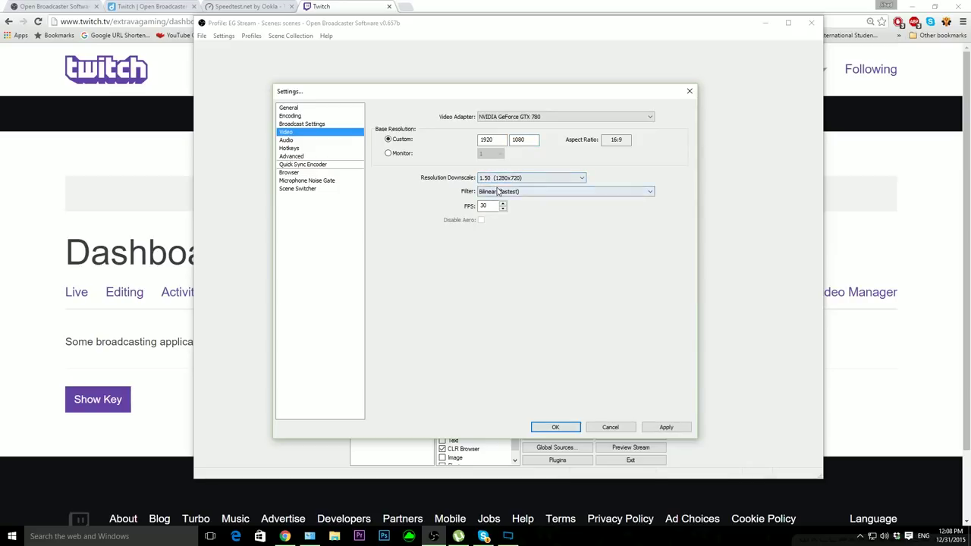
# - Try an FPS of 60 and move on to the Audio settings without saving the video changes
pyautogui.doubleClick(484, 205)
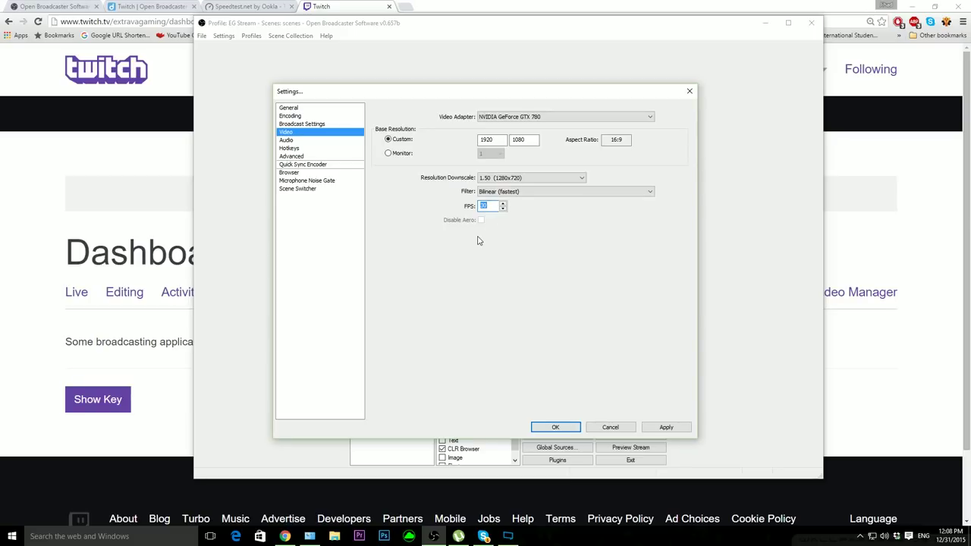
pyautogui.write('60')
pyautogui.click(302, 140)
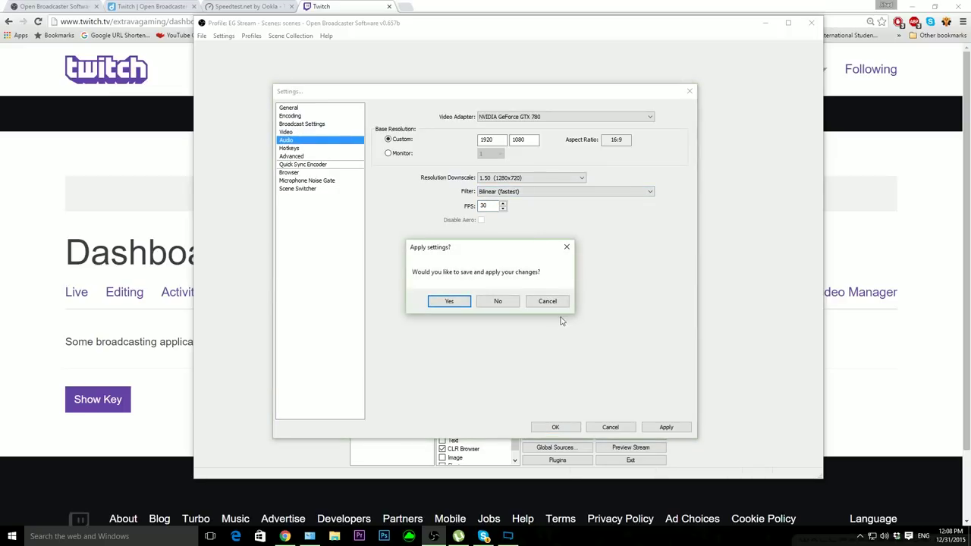
pyautogui.click(497, 301)
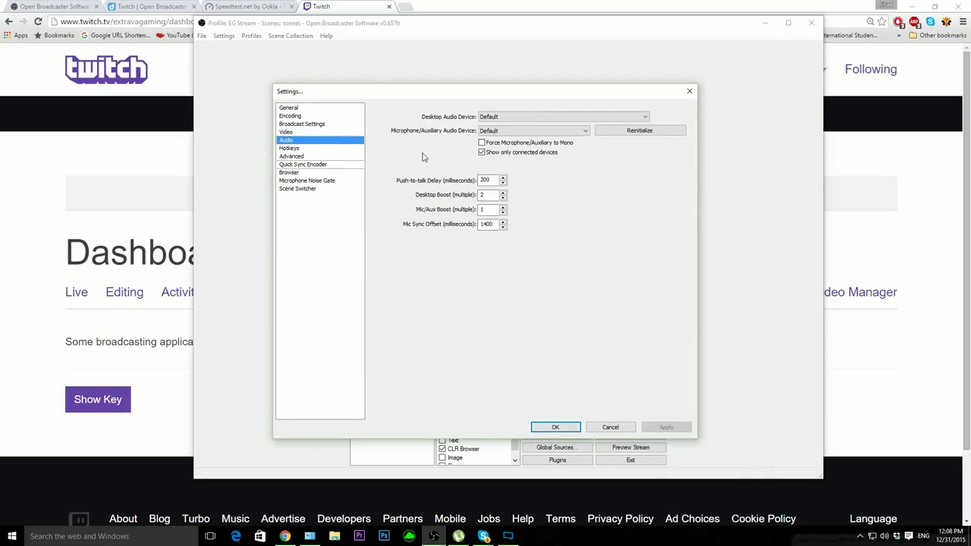
# - Check the available microphone and desktop audio devices and the mic sync offset in the Audio settings
pyautogui.click(507, 131)
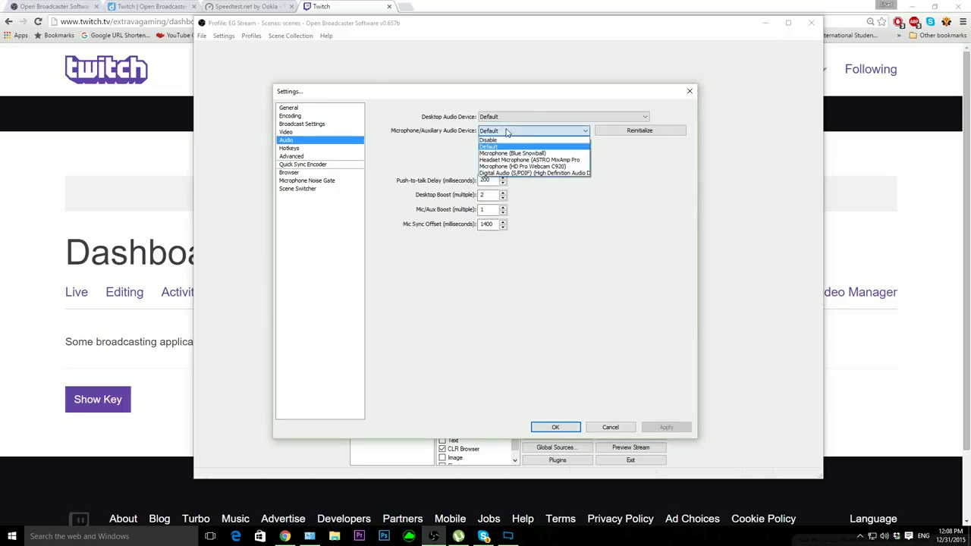
pyautogui.click(608, 150)
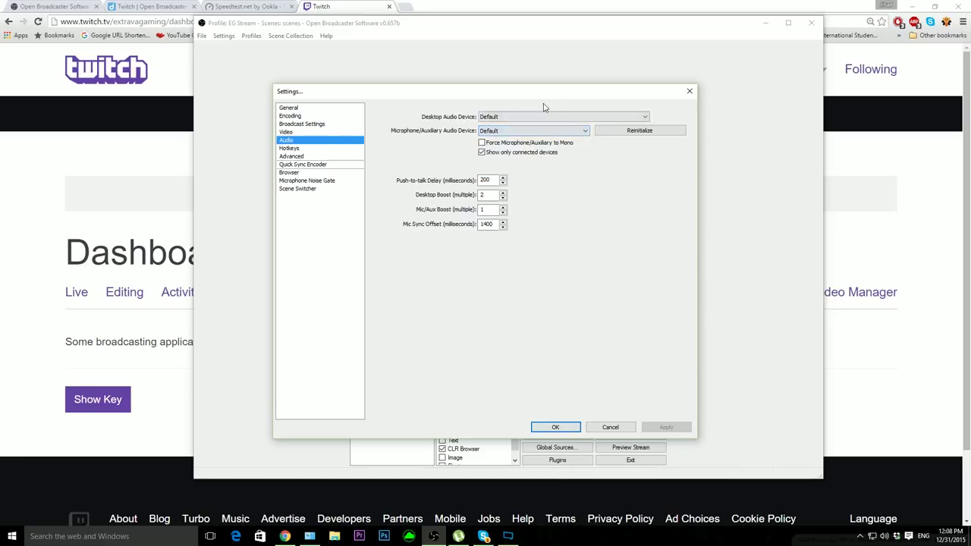
pyautogui.click(539, 118)
pyautogui.click(537, 122)
pyautogui.doubleClick(490, 224)
# - Set Desktop Boost to 2 and Mic/Aux Boost to 1, saving the audio changes while opening the Hotkeys settings
pyautogui.doubleClick(484, 198)
pyautogui.write('1')
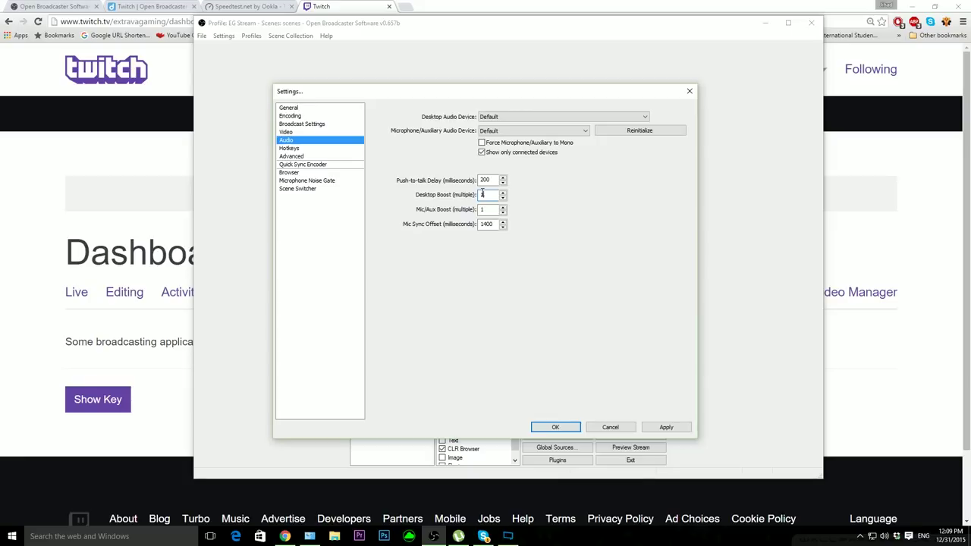
pyautogui.doubleClick(484, 209)
pyautogui.write('51')
pyautogui.write('1')
pyautogui.doubleClick(492, 194)
pyautogui.write('2')
pyautogui.click(294, 148)
pyautogui.click(450, 301)
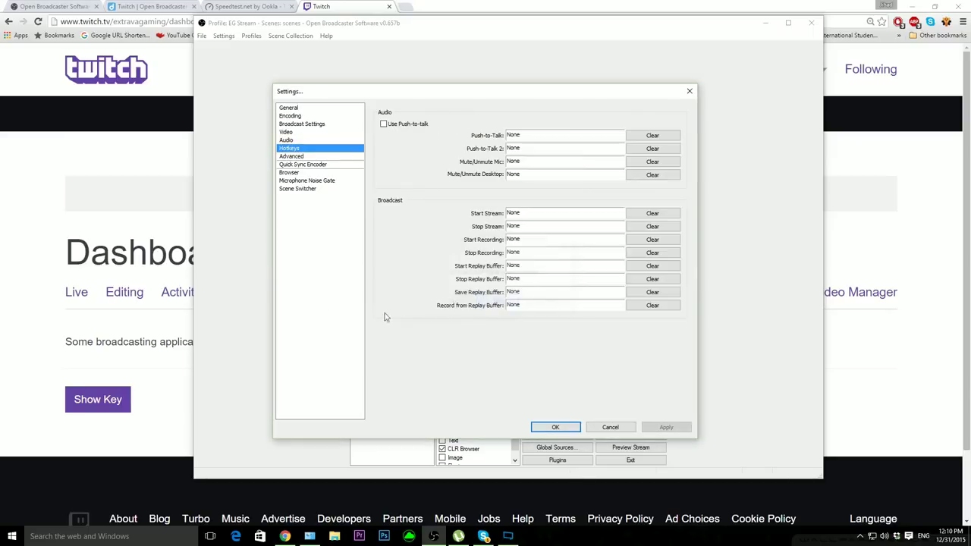
# - In the Advanced settings, try the high encoding profile and set it back to main
pyautogui.click(309, 156)
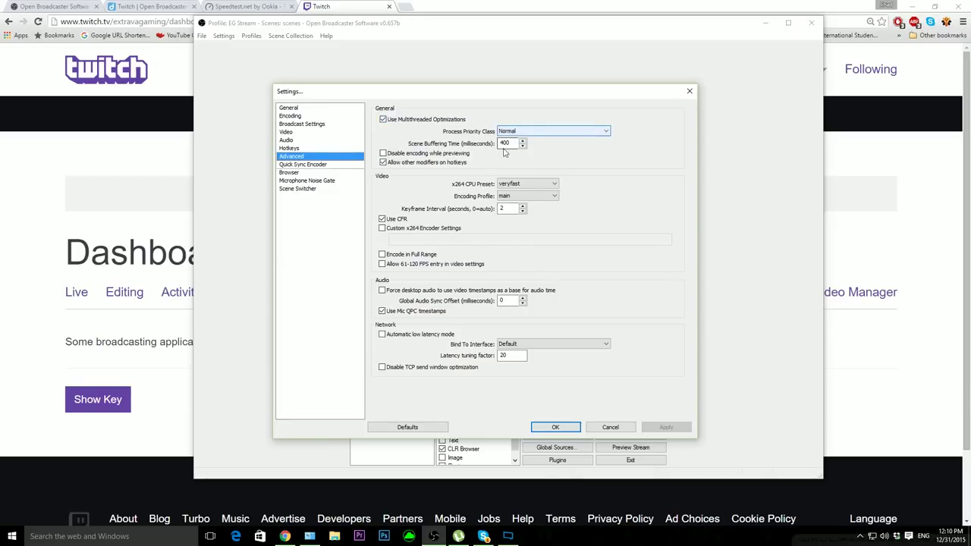
pyautogui.click(516, 197)
pyautogui.click(504, 211)
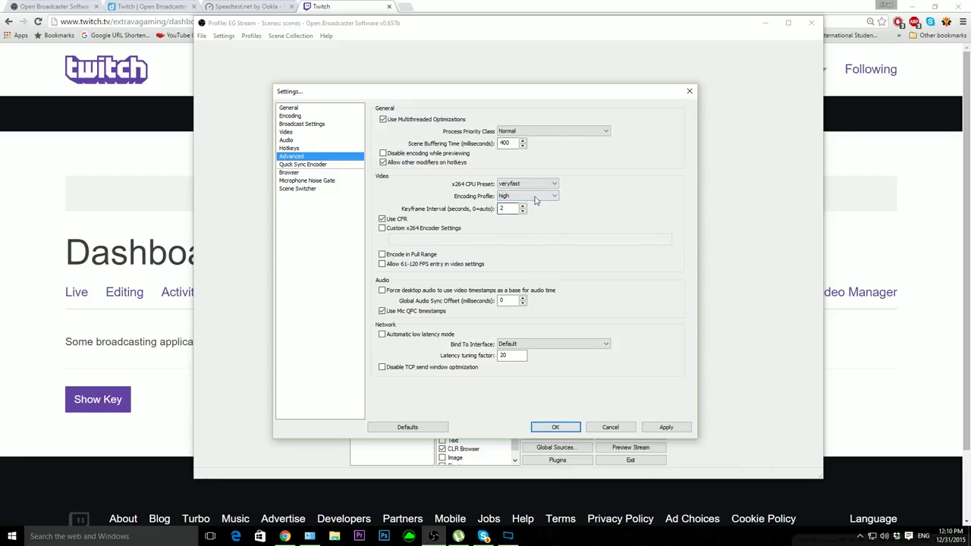
pyautogui.click(522, 199)
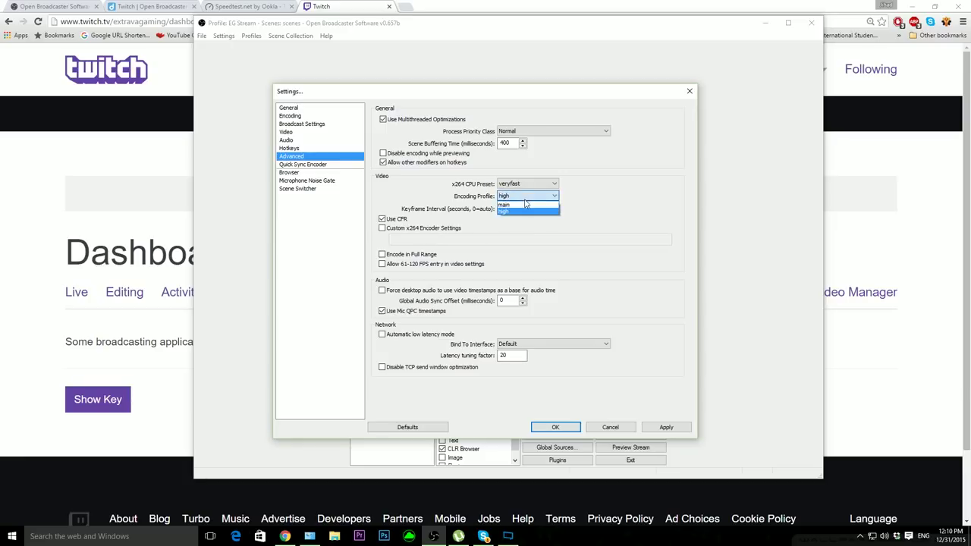
pyautogui.click(523, 205)
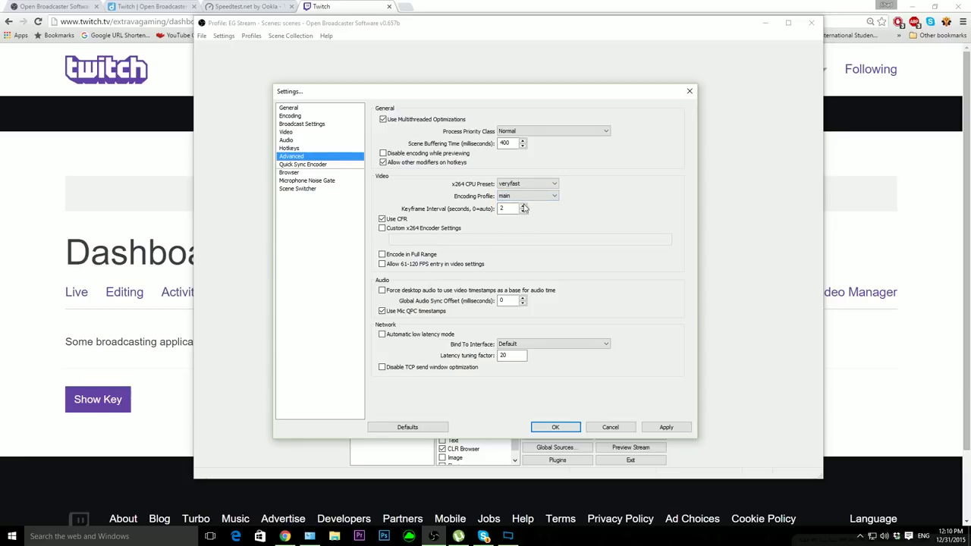
# - Enter a keyframe interval of 2 seconds, check the Use CFR option, and close the settings without saving
pyautogui.doubleClick(504, 209)
pyautogui.write('2')
pyautogui.click(402, 218)
pyautogui.click(622, 427)
# - Add a new scene named YOUTUBE
pyautogui.rightClick(374, 452)
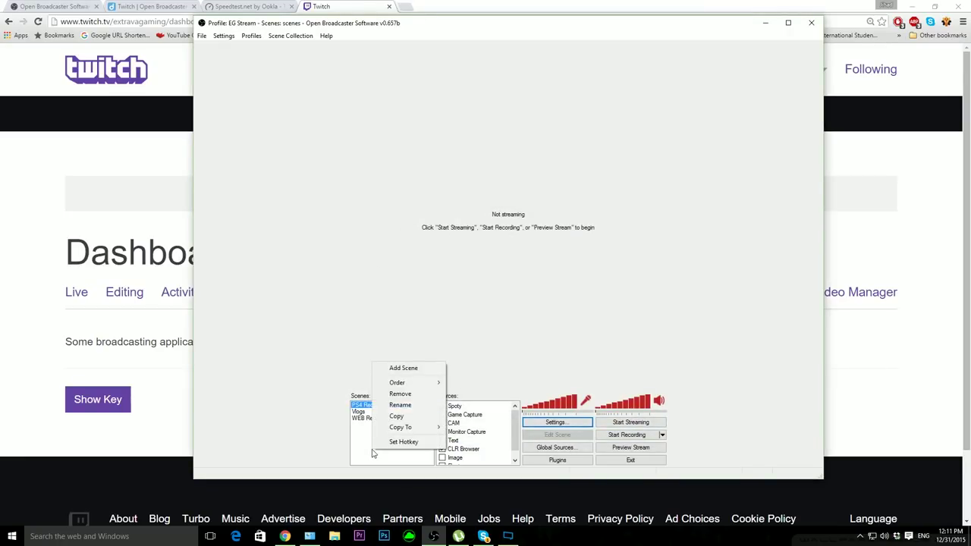
pyautogui.rightClick(363, 440)
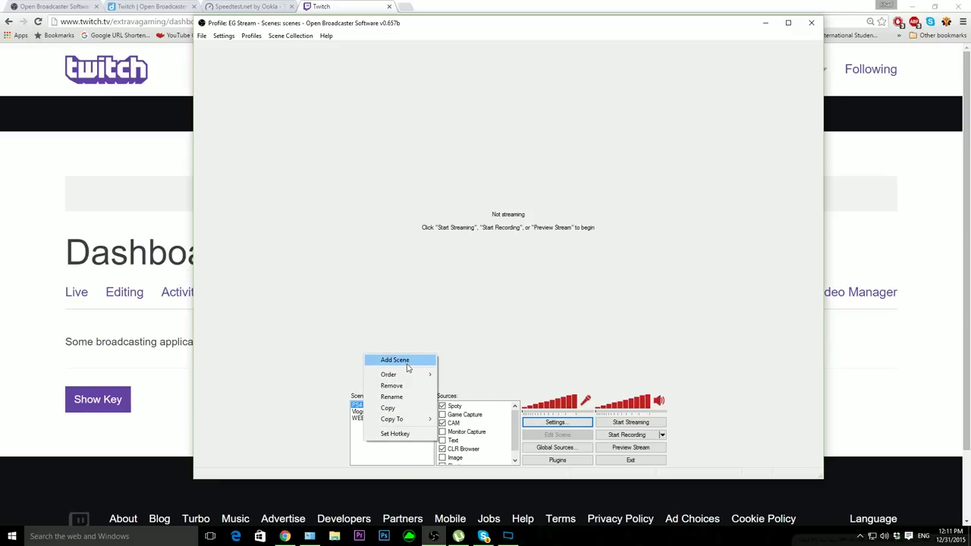
pyautogui.click(408, 367)
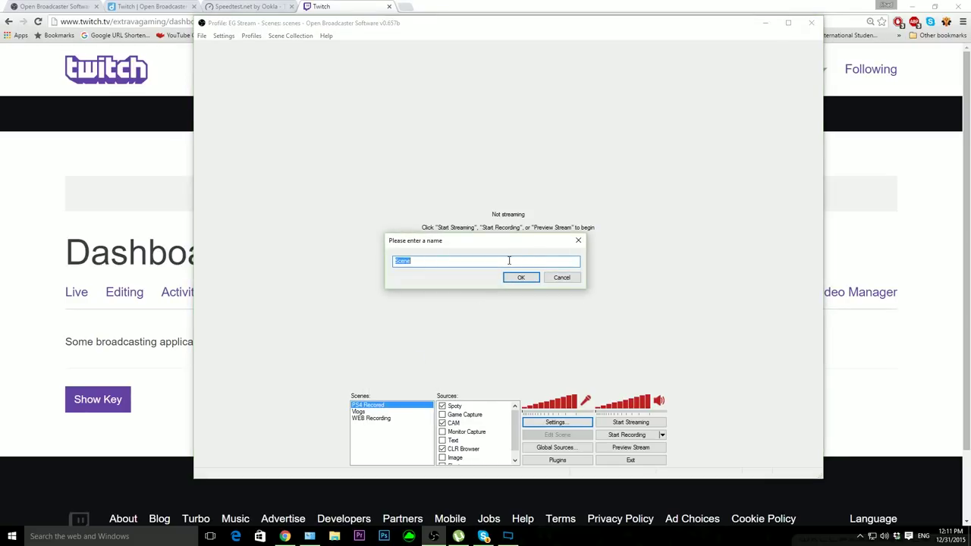
pyautogui.write('You')
pyautogui.press('BackSpace')
pyautogui.press('BackSpace')
pyautogui.press('BackSpace')
pyautogui.write('YOUTUBE')
pyautogui.click(513, 278)
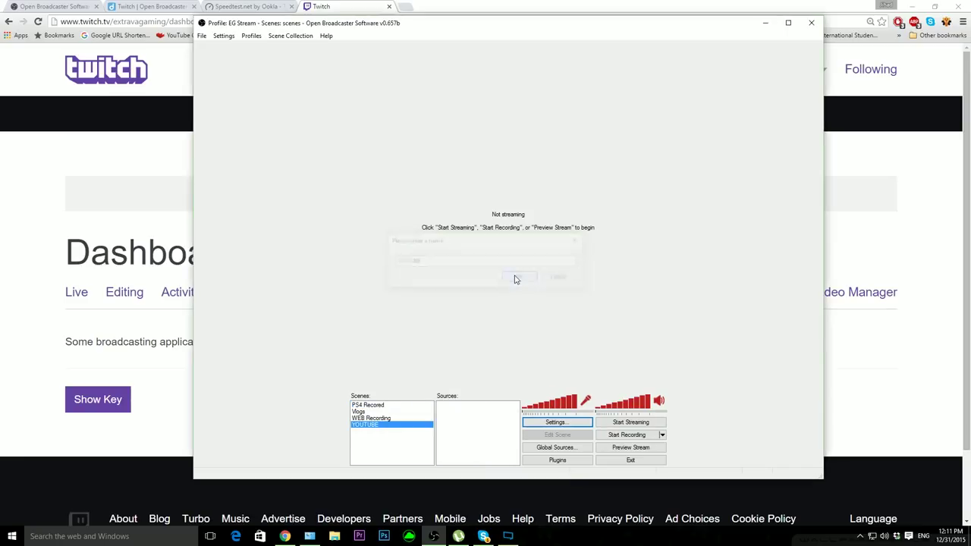
# - Add a Video Capture Device source named Elgato to the YOUTUBE scene
pyautogui.rightClick(459, 421)
pyautogui.moveTo(478, 428)
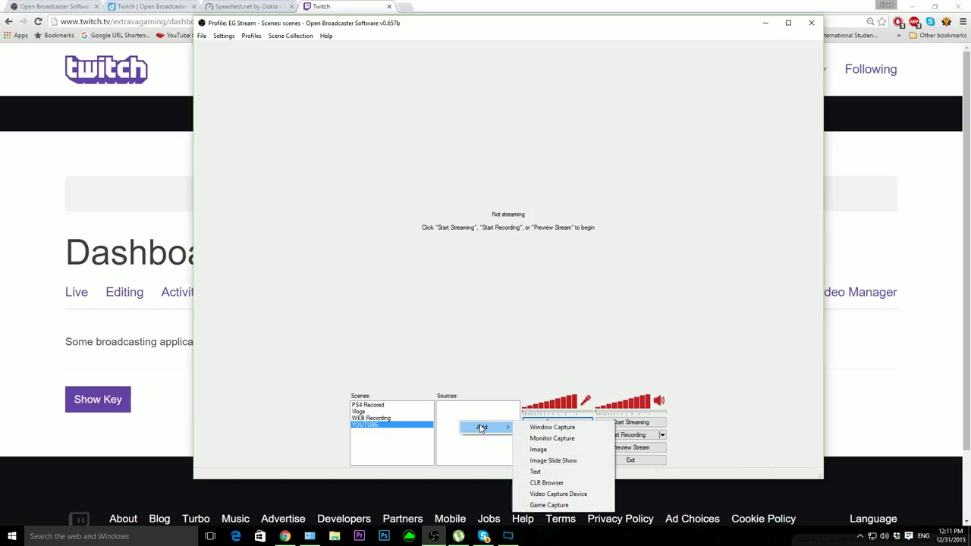
pyautogui.click(558, 494)
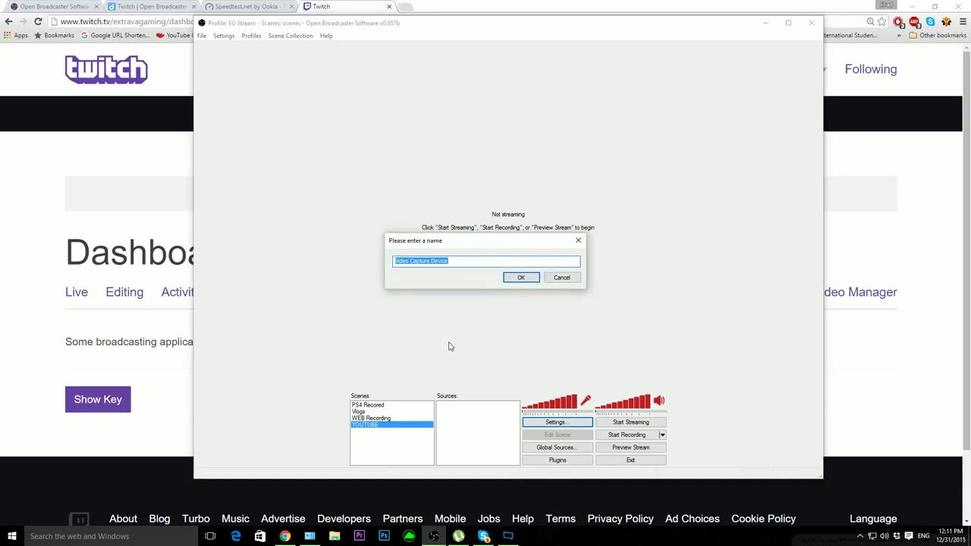
pyautogui.write('Elgato')
pyautogui.click(519, 278)
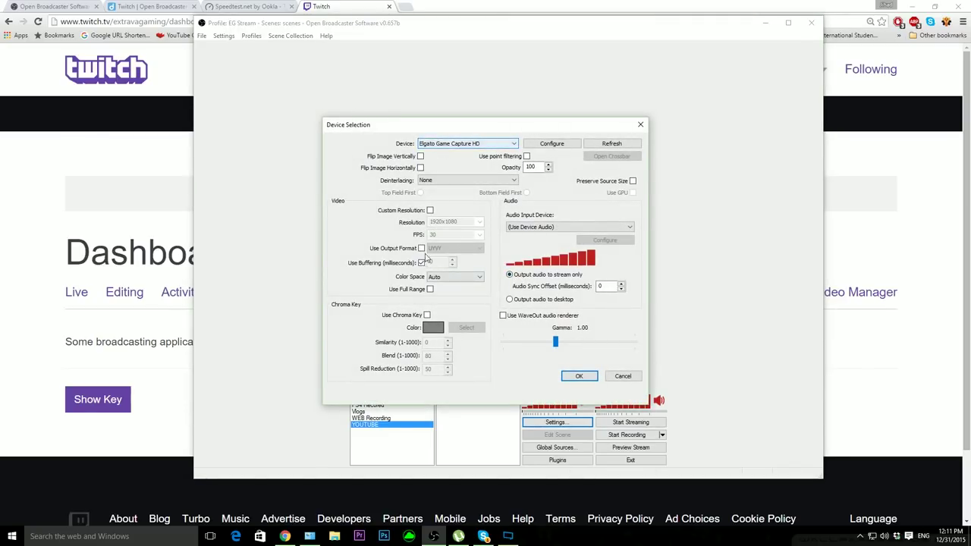
# - Leave custom resolution off for the Elgato Game Capture HD, lower its audio volume to about half, and confirm the source
pyautogui.click(430, 210)
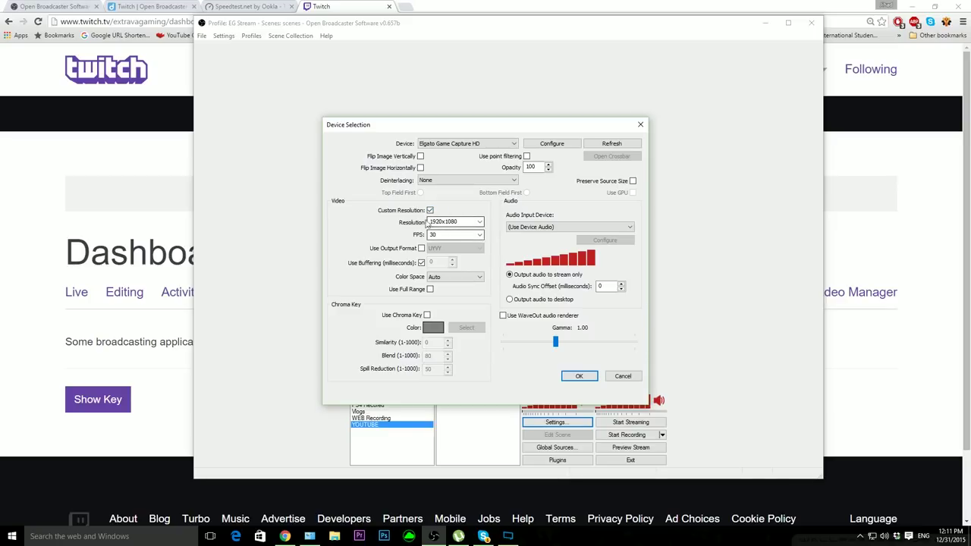
pyautogui.click(431, 210)
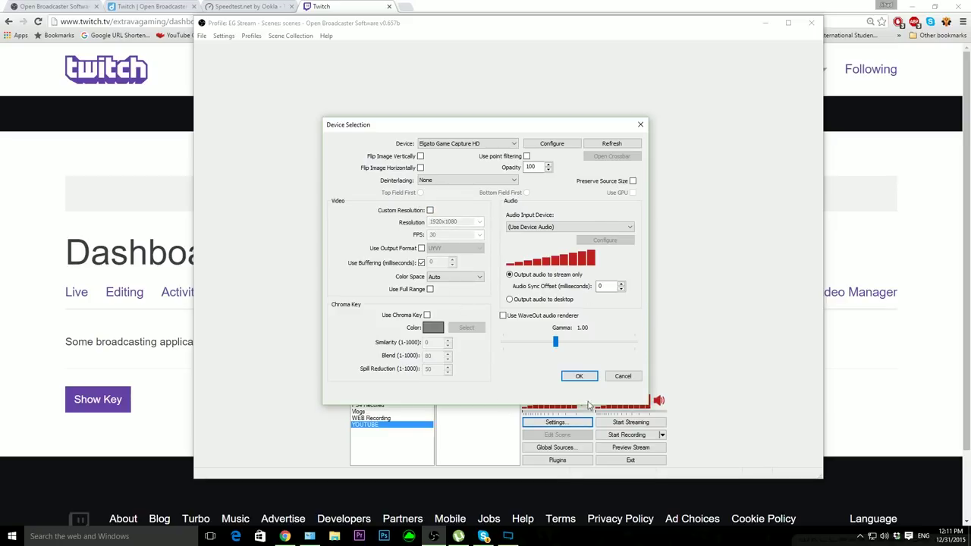
pyautogui.click(581, 378)
pyautogui.moveTo(597, 263); pyautogui.dragTo(572, 271)
pyautogui.moveTo(570, 265)
pyautogui.mouseDown()
pyautogui.moveTo(578, 275)
pyautogui.moveTo(555, 274)
pyautogui.mouseUp()
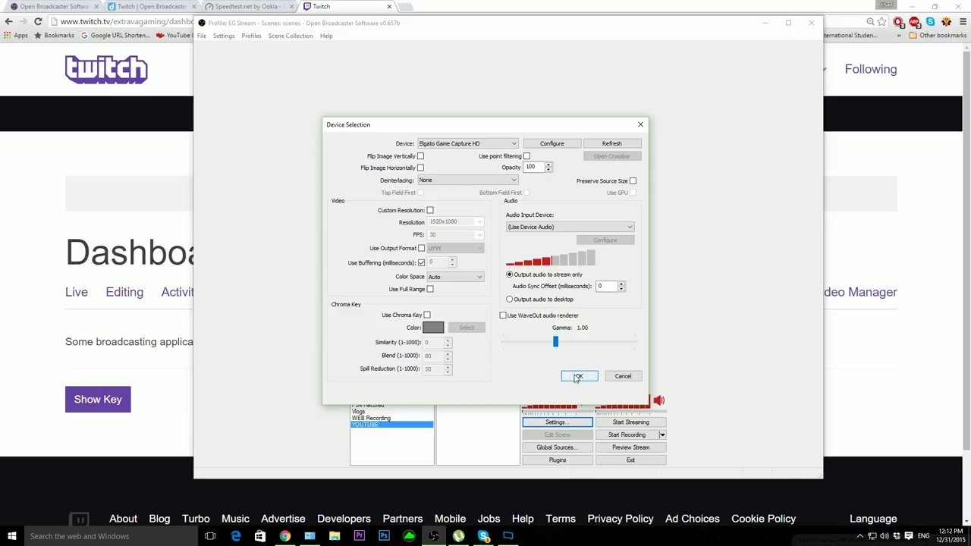
pyautogui.click(578, 377)
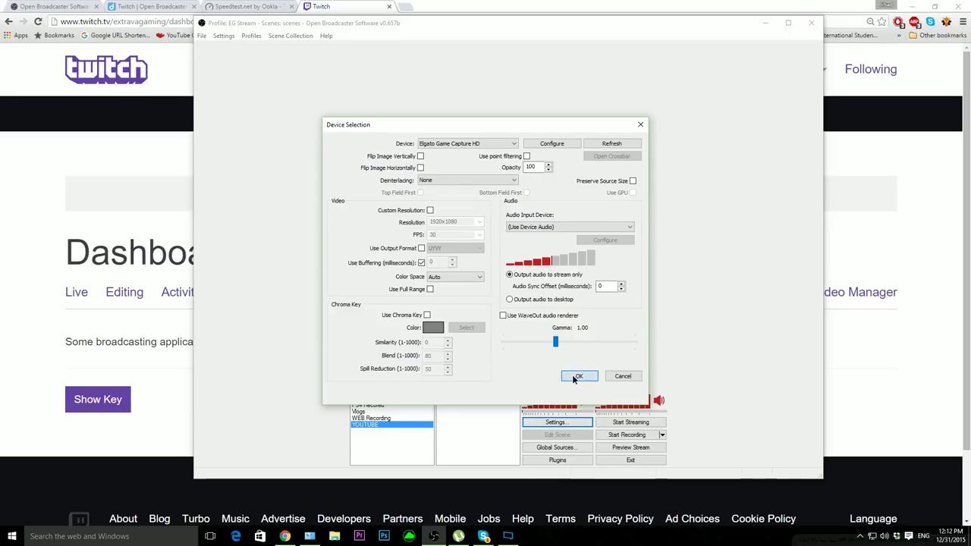
# - Add a second Video Capture Device source named CAM to the YOUTUBE scene
pyautogui.click(455, 430)
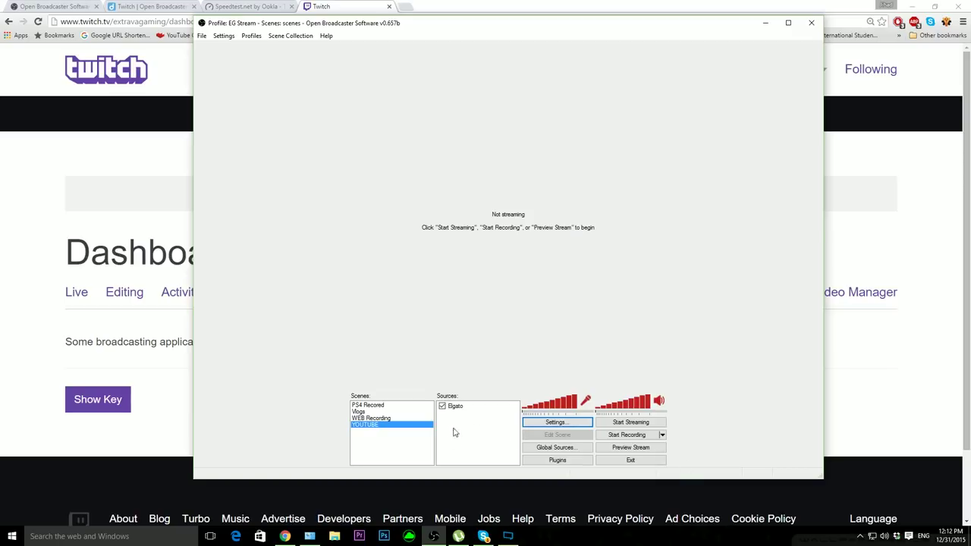
pyautogui.rightClick(459, 446)
pyautogui.moveTo(481, 450)
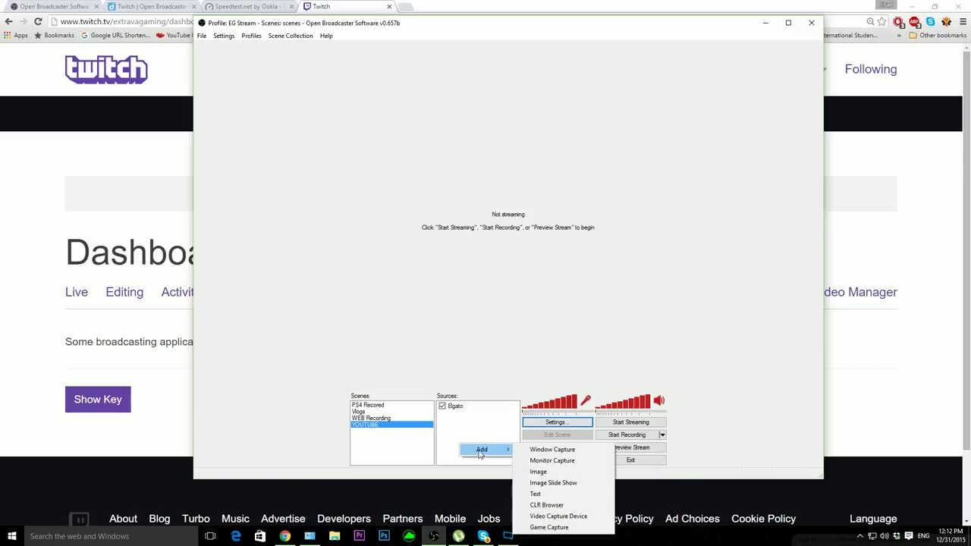
pyautogui.click(585, 517)
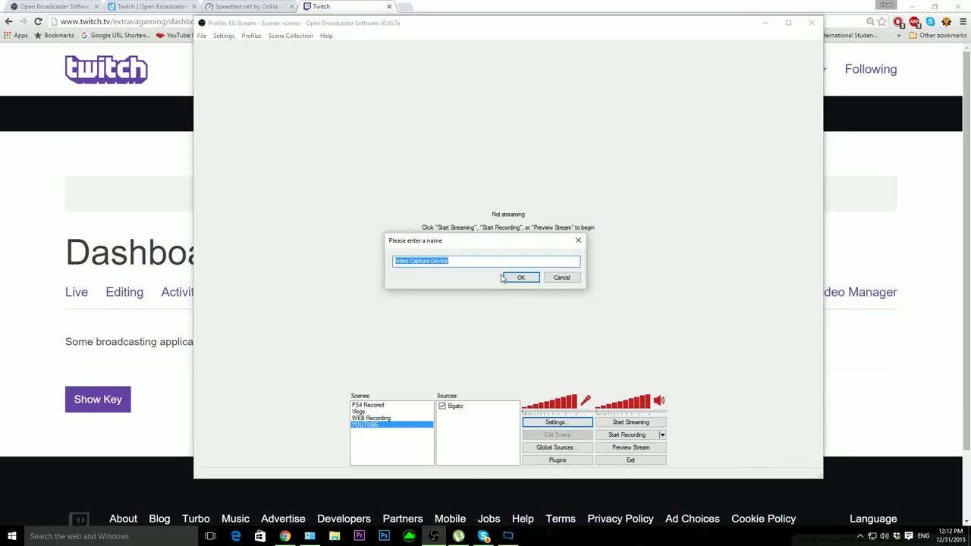
pyautogui.write('CAM')
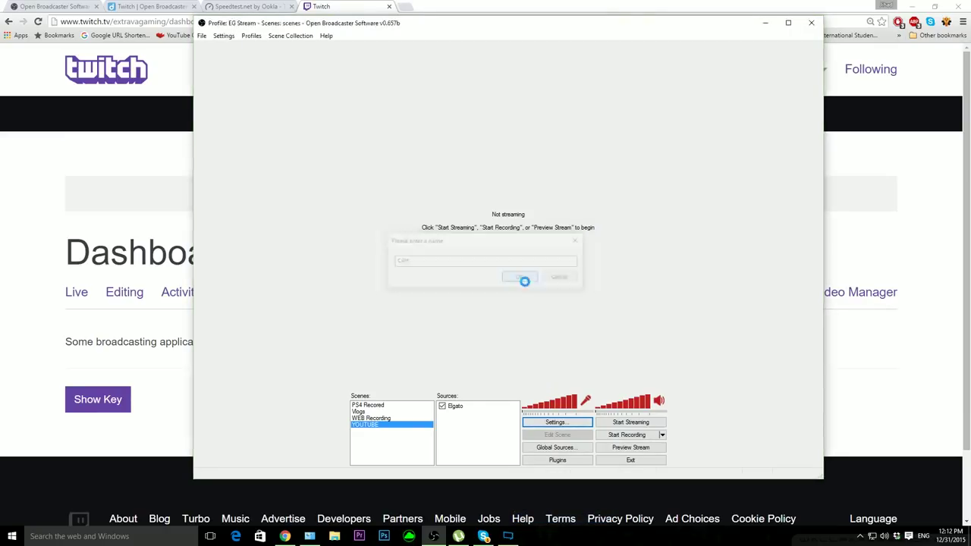
pyautogui.click(523, 277)
# - Choose the Logitech HD Pro Webcam C920 as the CAM device and give it a custom resolution of 640x480
pyautogui.click(467, 144)
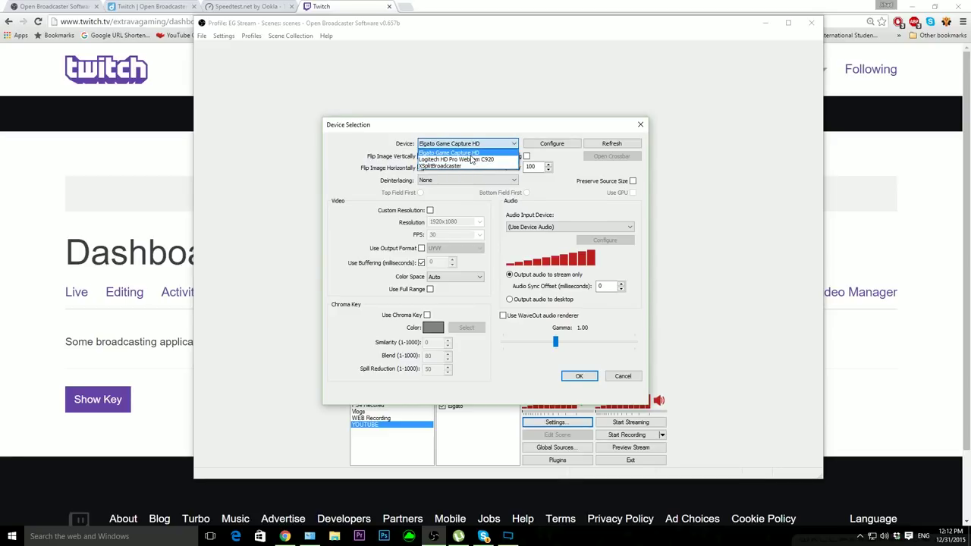
pyautogui.click(471, 159)
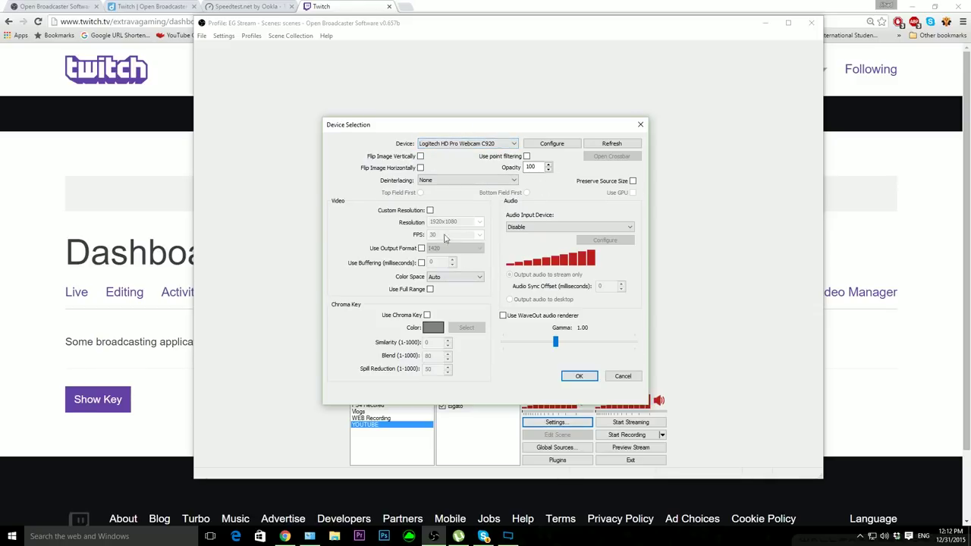
pyautogui.click(479, 222)
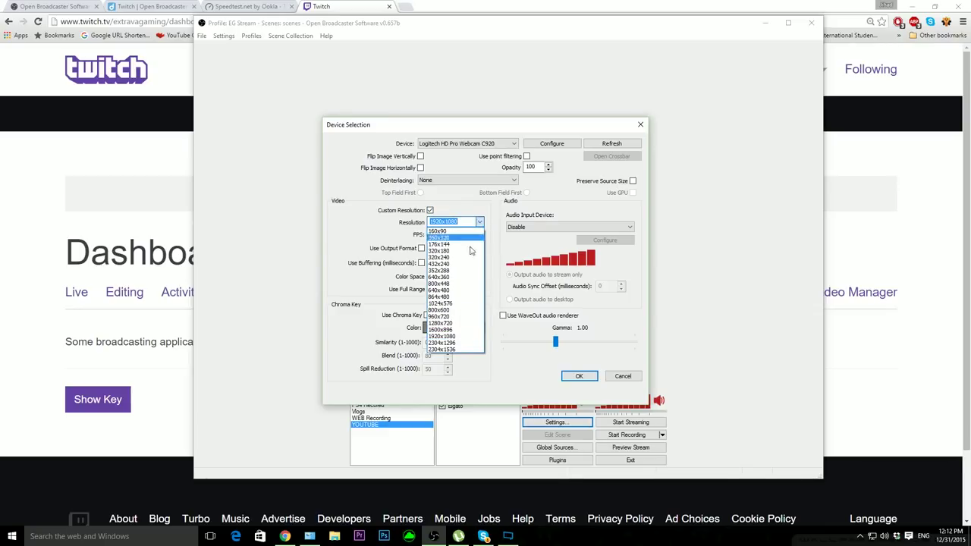
pyautogui.click(444, 291)
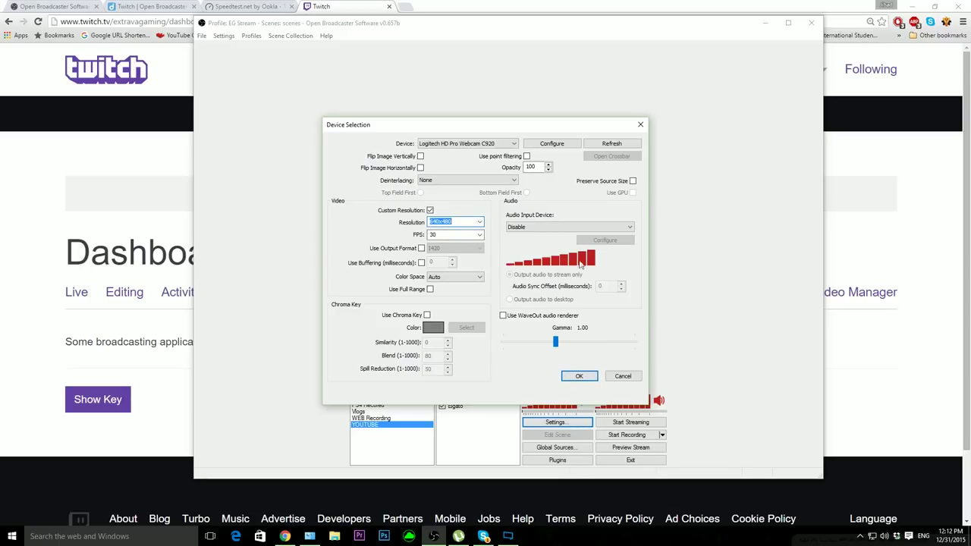
# - Confirm the CAM source, start the stream preview, and move and shrink the webcam in the scene's lower-right area
pyautogui.click(577, 376)
pyautogui.click(617, 448)
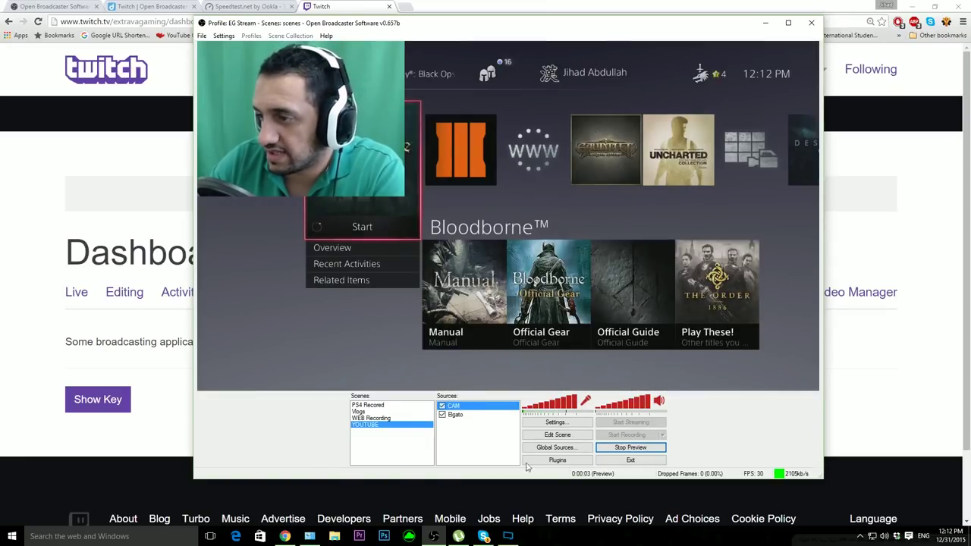
pyautogui.click(557, 435)
pyautogui.moveTo(308, 121); pyautogui.dragTo(686, 295)
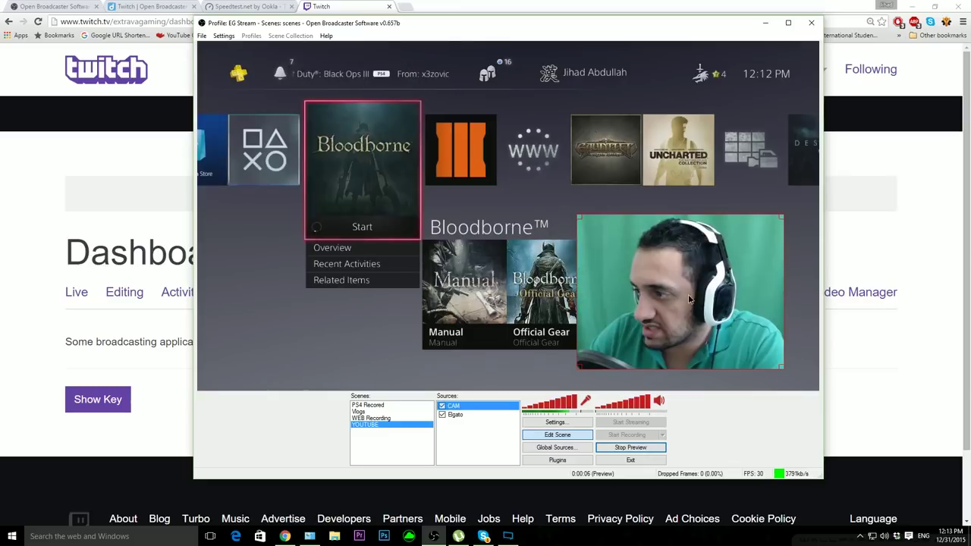
pyautogui.moveTo(576, 371); pyautogui.dragTo(646, 317)
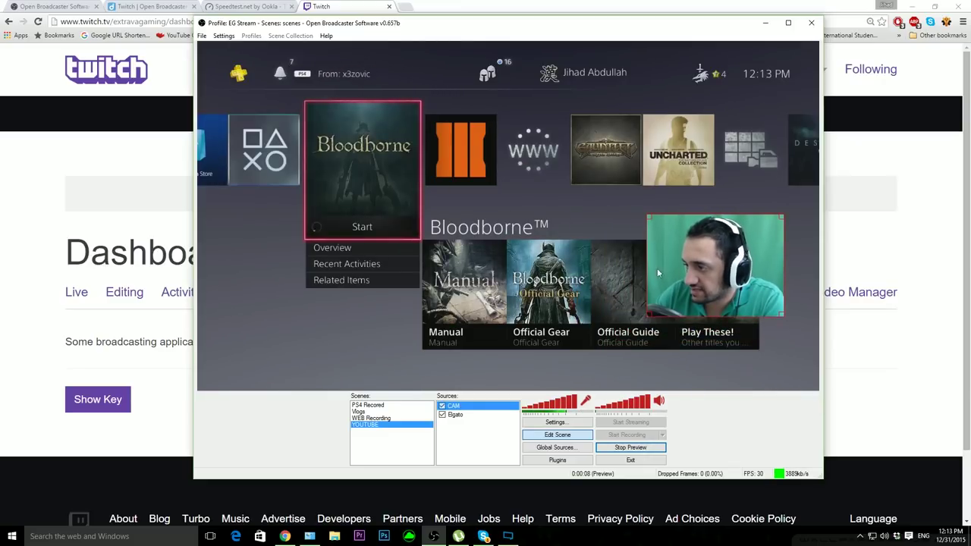
# - Change the CAM source's custom resolution to 640x360 and confirm it
pyautogui.rightClick(459, 408)
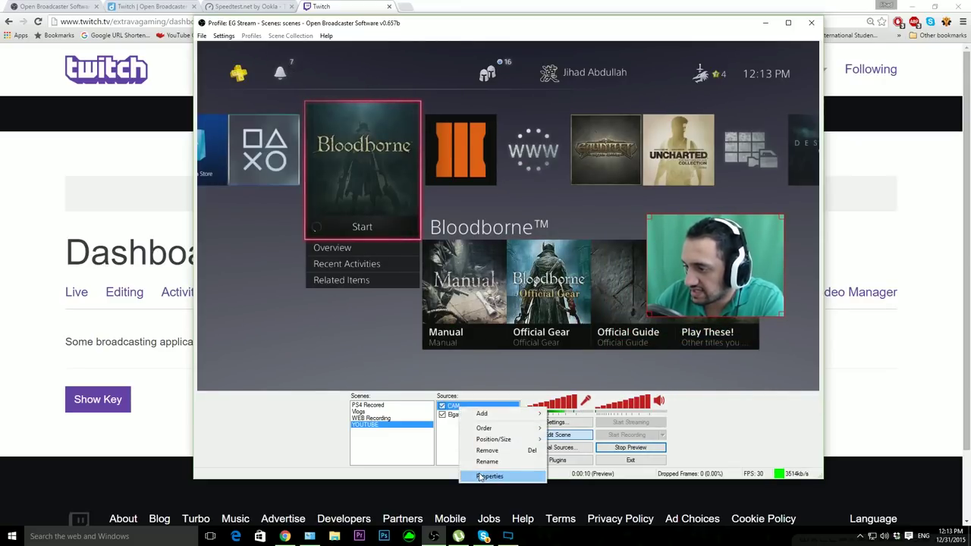
pyautogui.click(489, 476)
pyautogui.click(480, 223)
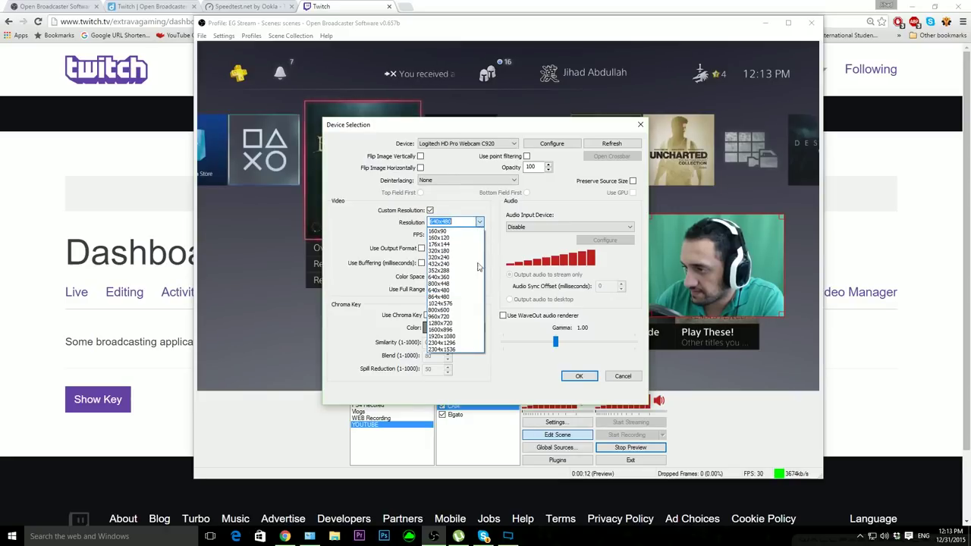
pyautogui.click(478, 277)
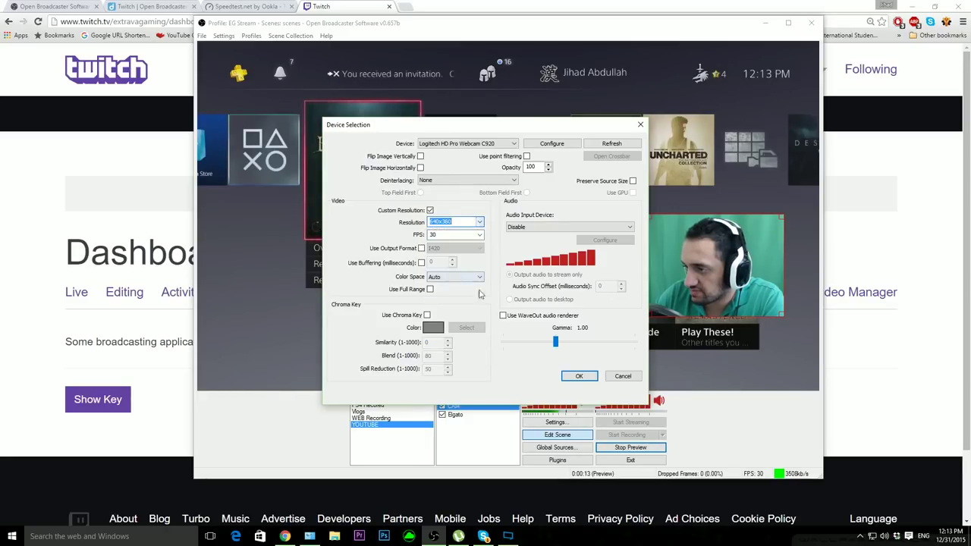
pyautogui.click(579, 375)
# - Reposition the webcam image in the preview and adjust its size to suit the widescreen format
pyautogui.moveTo(713, 277); pyautogui.dragTo(698, 232)
pyautogui.moveTo(638, 245); pyautogui.dragTo(659, 285)
pyautogui.rightClick(641, 309)
pyautogui.click(641, 310)
# - Zoom the Logitech C920 out one step in its webcam properties, save, and confirm the CAM source
pyautogui.rightClick(467, 408)
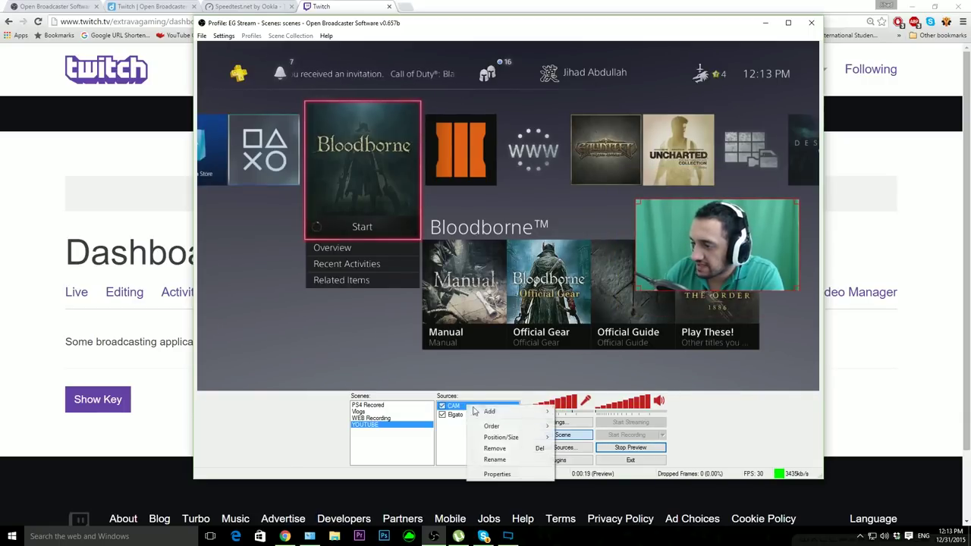
pyautogui.click(513, 476)
pyautogui.click(554, 145)
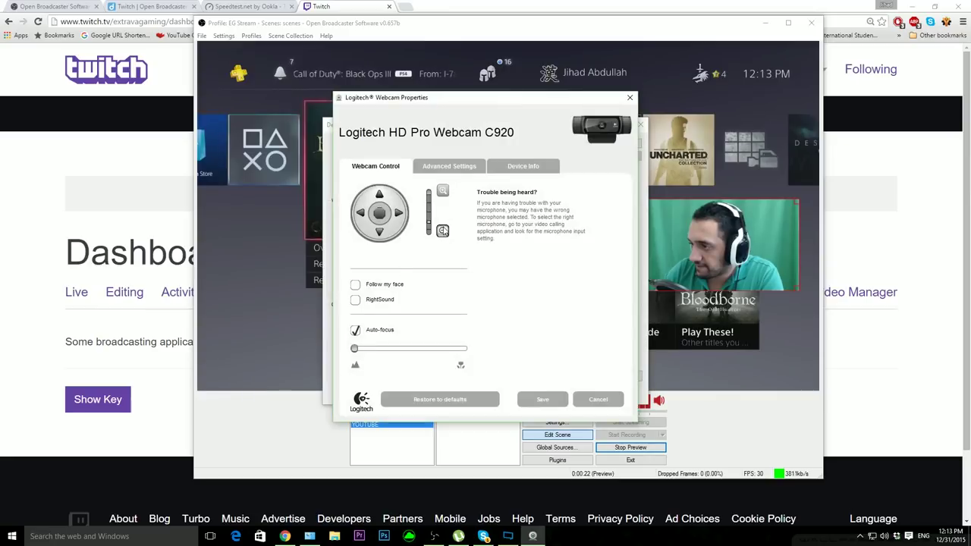
pyautogui.click(443, 231)
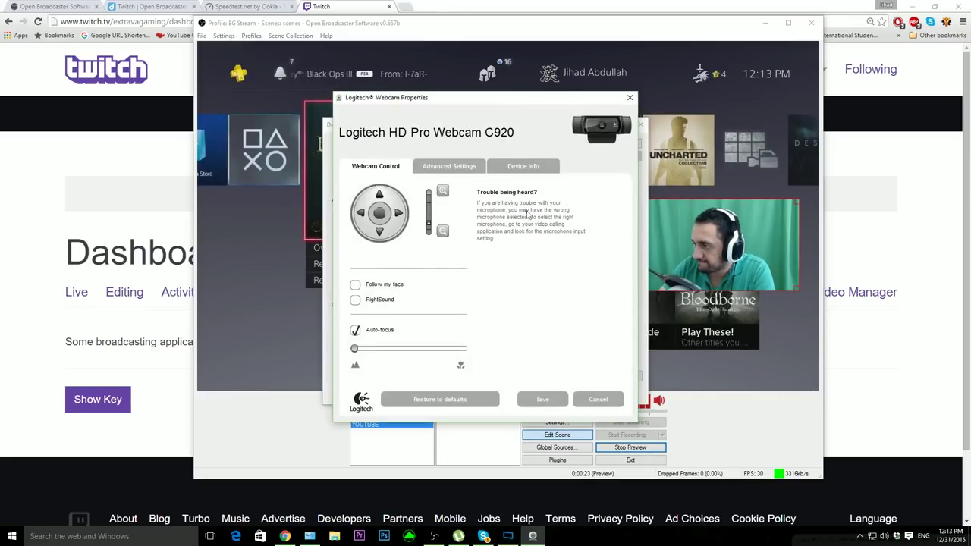
pyautogui.click(543, 399)
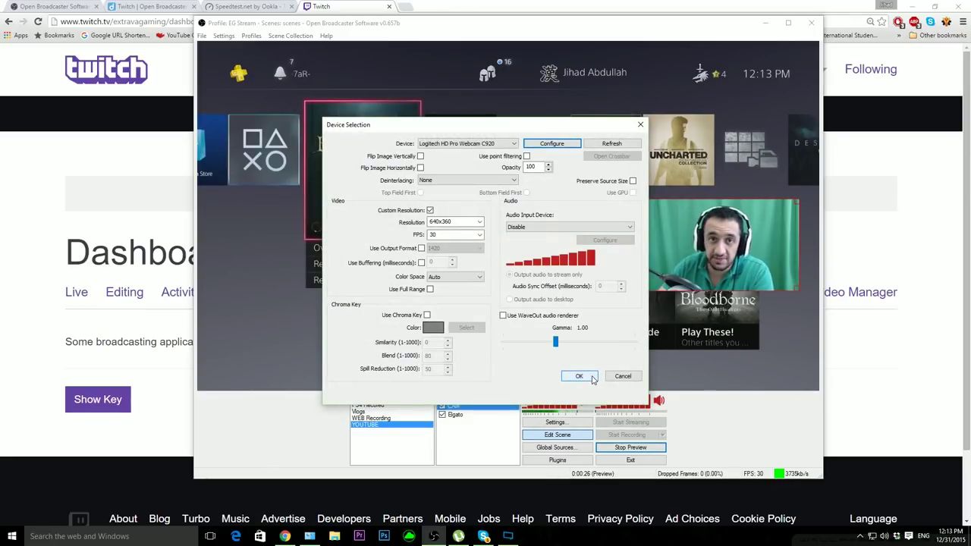
pyautogui.click(593, 378)
# - Fit the Elgato source to the preview's full area and place the webcam flush in the scene's lower-right corner
pyautogui.moveTo(763, 239); pyautogui.dragTo(738, 135)
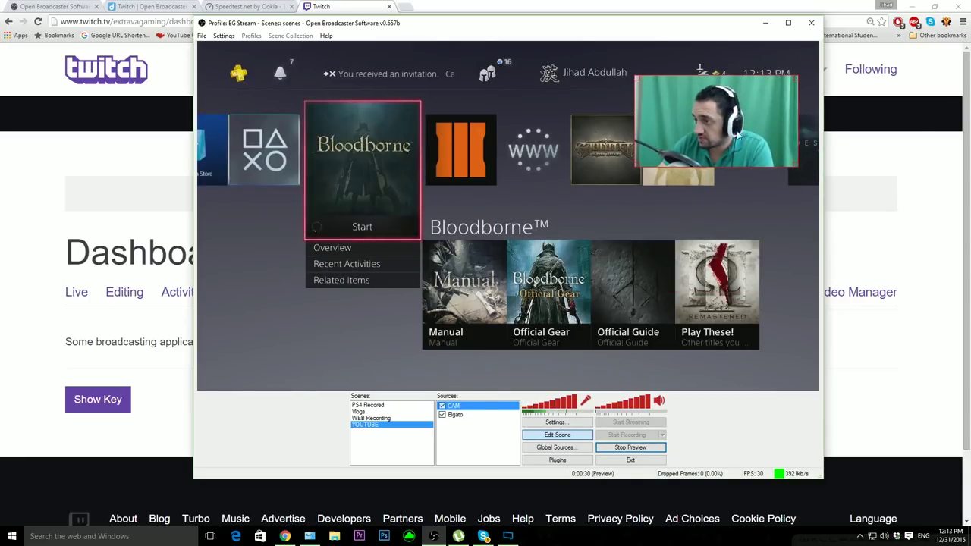
pyautogui.click(209, 364)
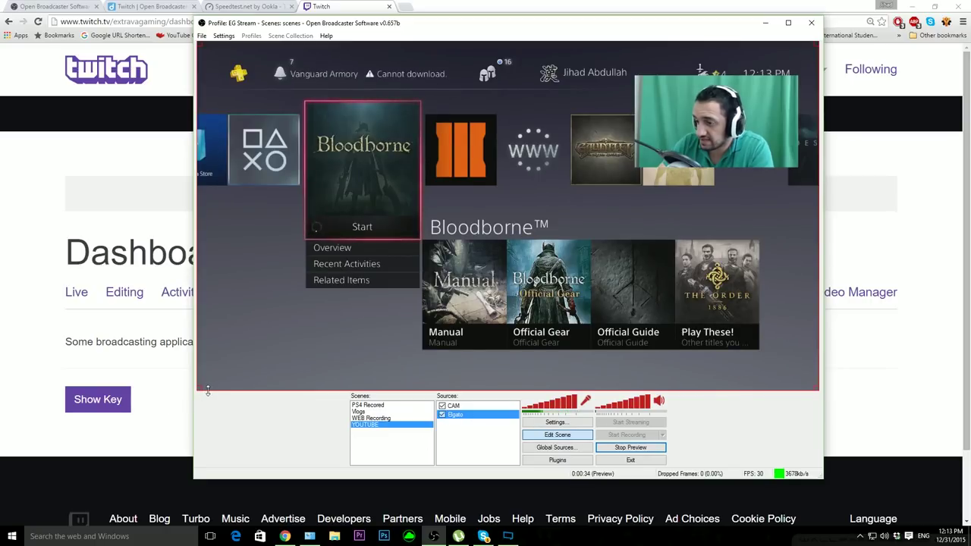
pyautogui.moveTo(201, 387)
pyautogui.mouseDown()
pyautogui.moveTo(405, 270)
pyautogui.moveTo(196, 390)
pyautogui.mouseUp()
pyautogui.click(771, 106)
pyautogui.moveTo(771, 106); pyautogui.dragTo(715, 369)
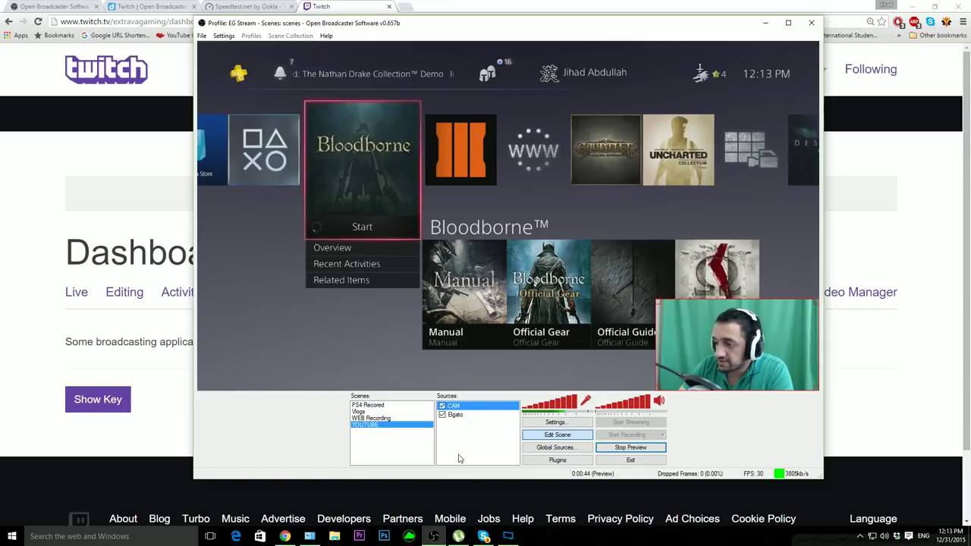
pyautogui.click(459, 469)
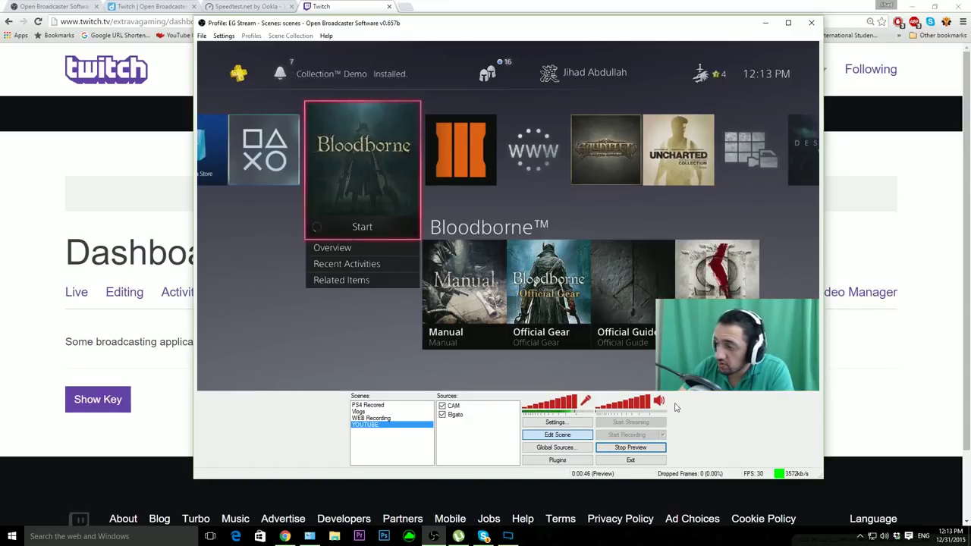
# - Enable buffering of 140 milliseconds for the CAM source and confirm it
pyautogui.rightClick(464, 408)
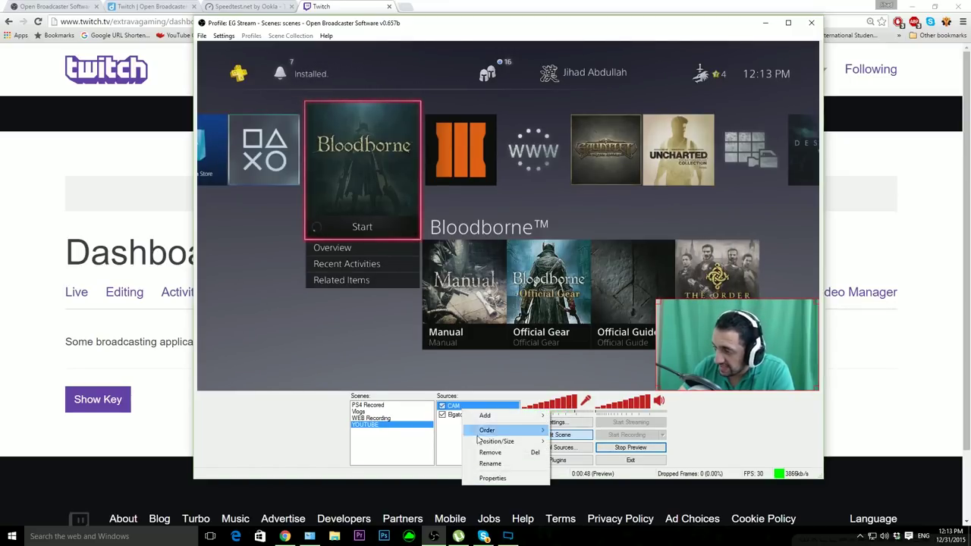
pyautogui.click(492, 478)
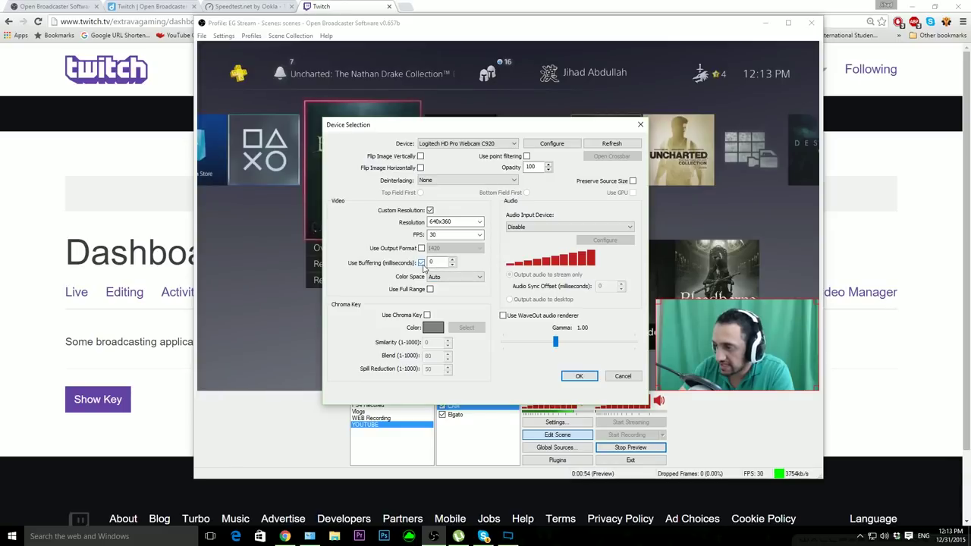
pyautogui.click(422, 262)
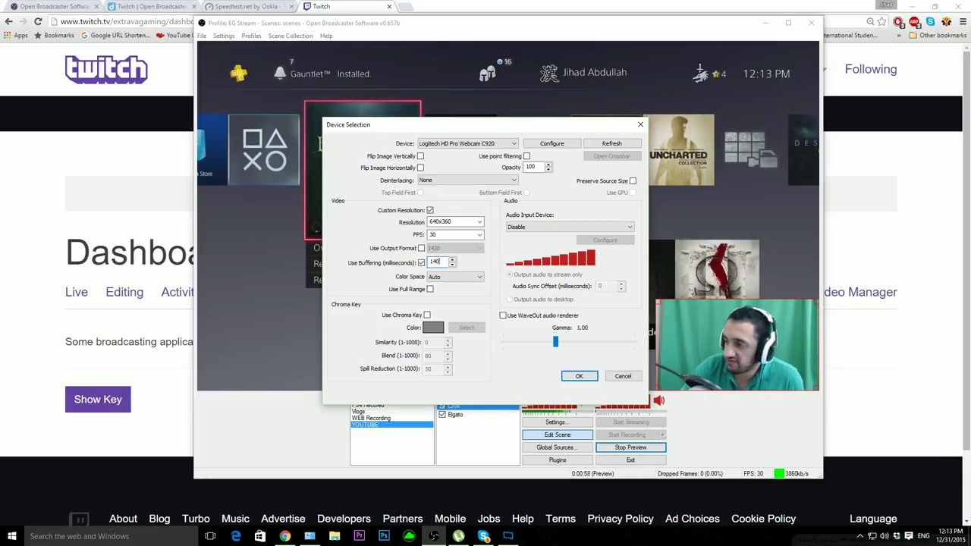
pyautogui.click(583, 375)
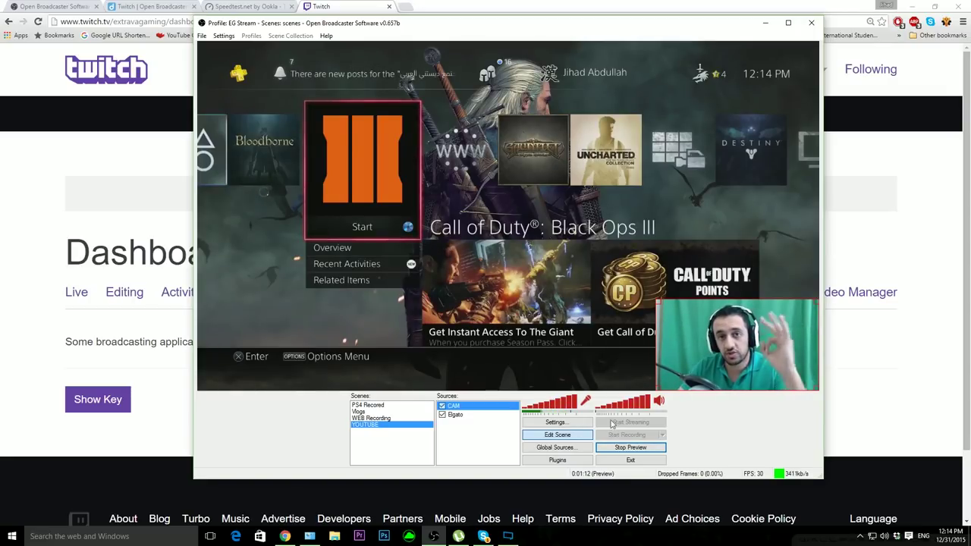
# - Add an Image source to the YOUTUBE scene using the Deinty top file from the Desktop
pyautogui.click(557, 435)
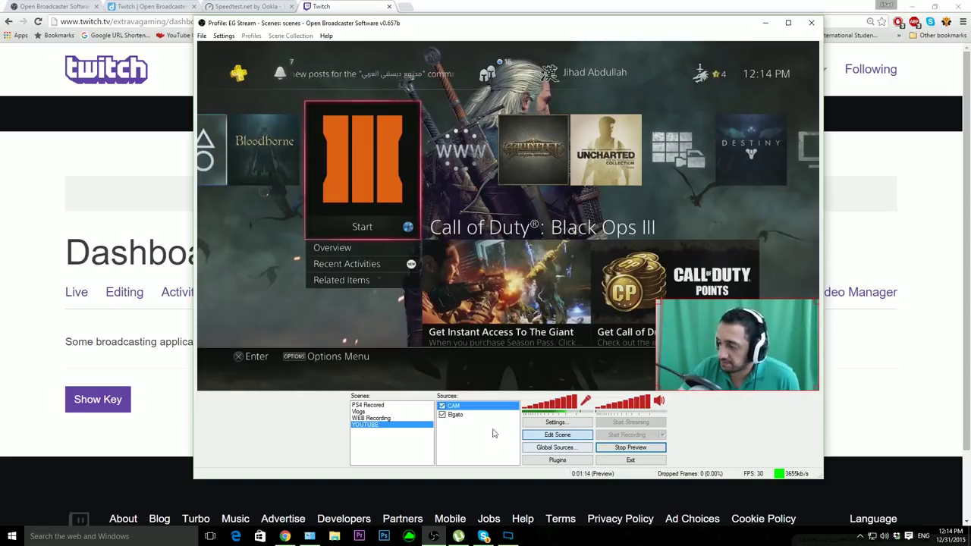
pyautogui.rightClick(468, 430)
pyautogui.moveTo(478, 435)
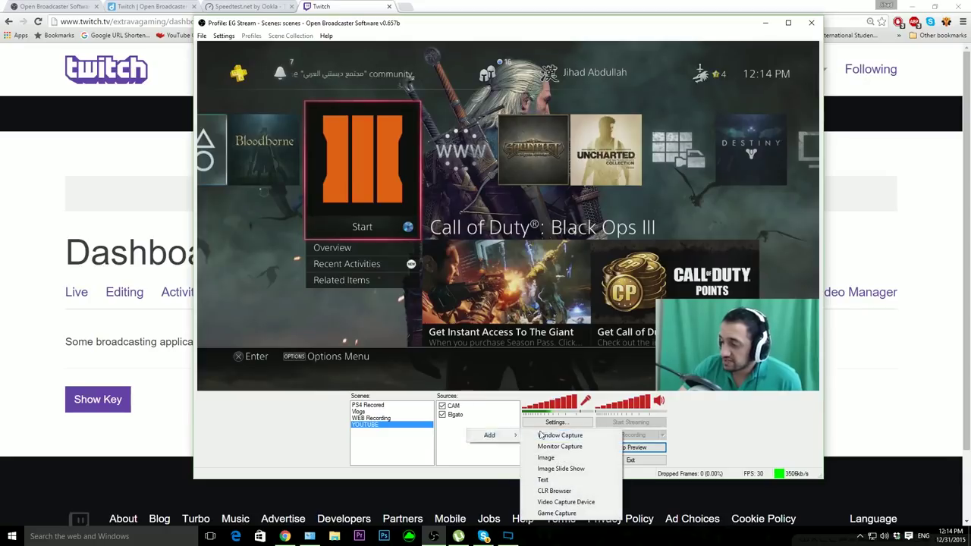
pyautogui.click(576, 458)
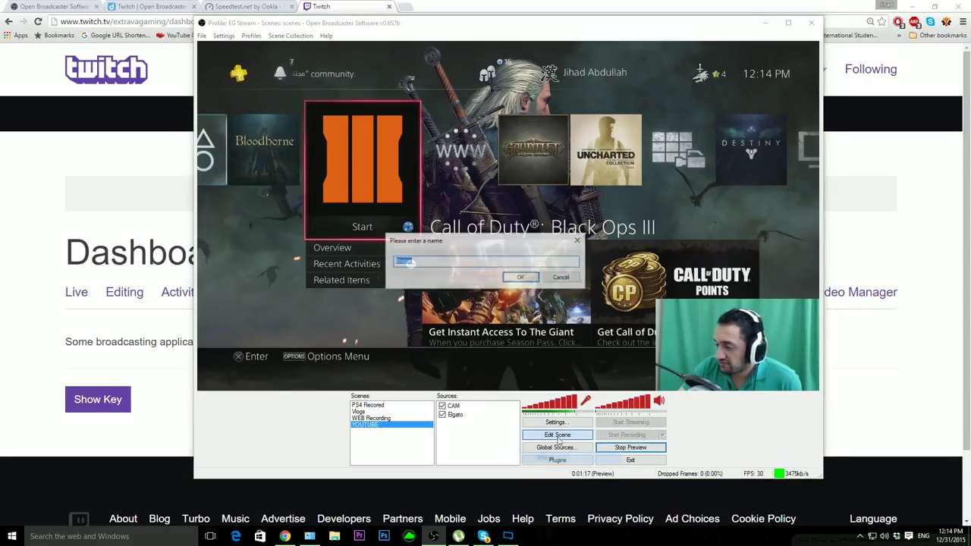
pyautogui.click(522, 277)
pyautogui.click(549, 184)
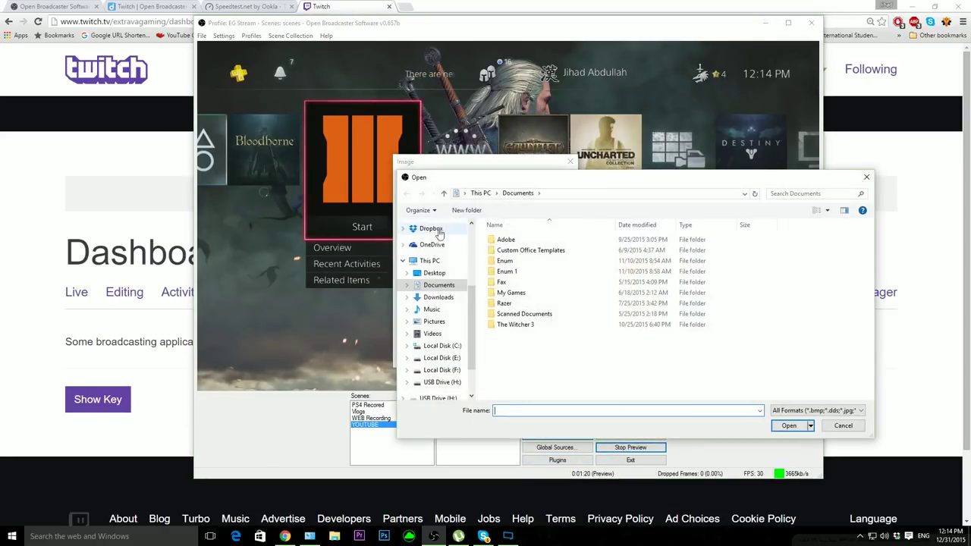
pyautogui.click(435, 273)
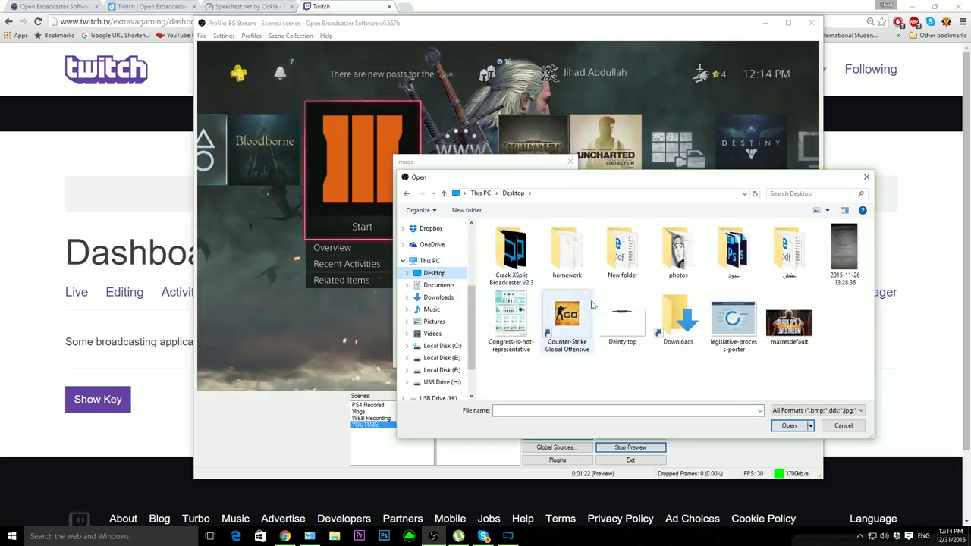
pyautogui.doubleClick(637, 319)
pyautogui.click(511, 356)
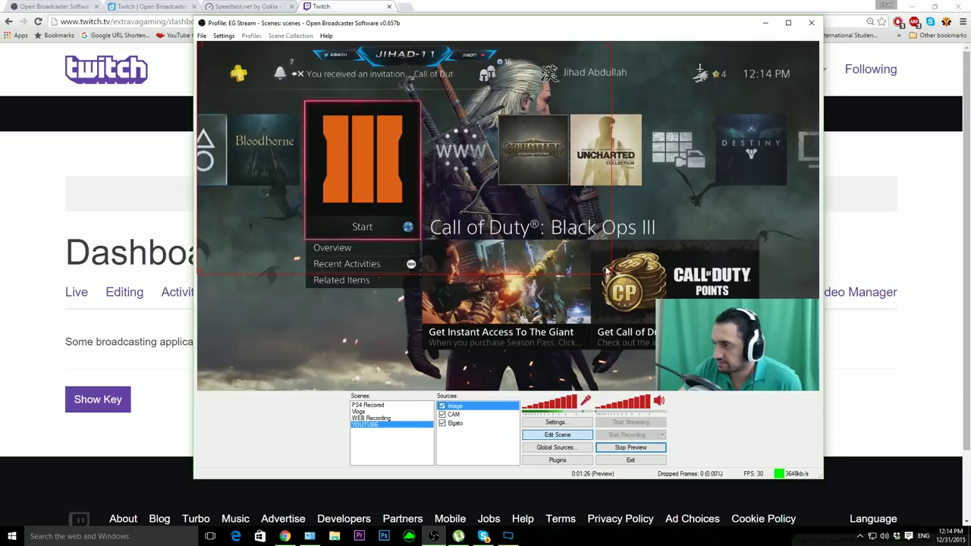
# - Enlarge the overlay image to fill the preview and shift it left until its banner is centred along the upper edge
pyautogui.moveTo(611, 275); pyautogui.dragTo(814, 396)
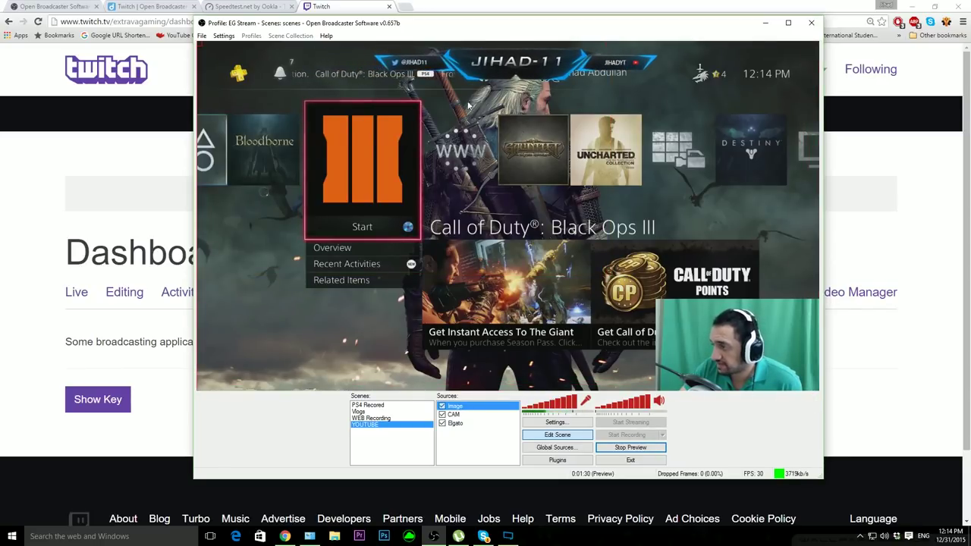
pyautogui.moveTo(481, 135); pyautogui.dragTo(498, 78)
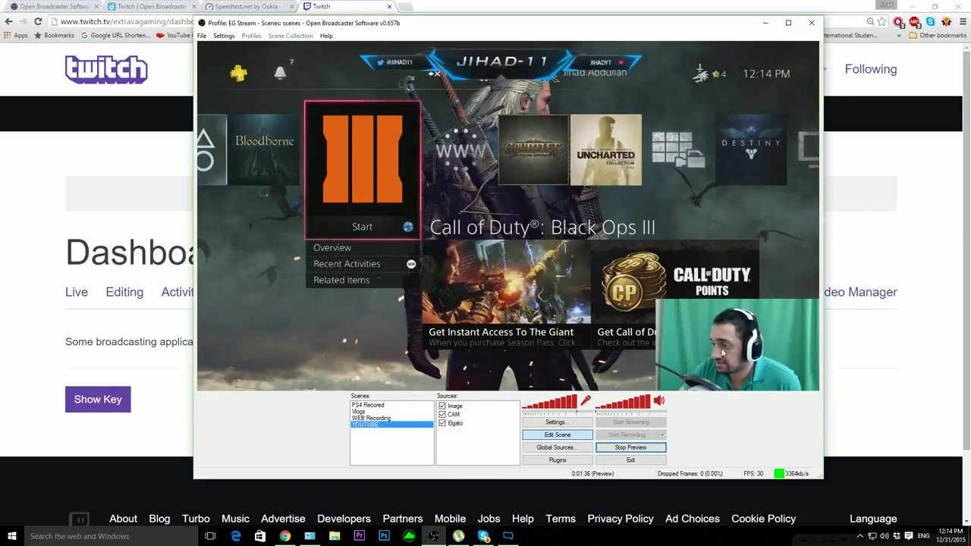
pyautogui.press('Left')
pyautogui.press('Left')
pyautogui.press('Left')
pyautogui.press('Left')
pyautogui.press('Left')
pyautogui.press('Left')
pyautogui.press('Left')
pyautogui.press('Left')
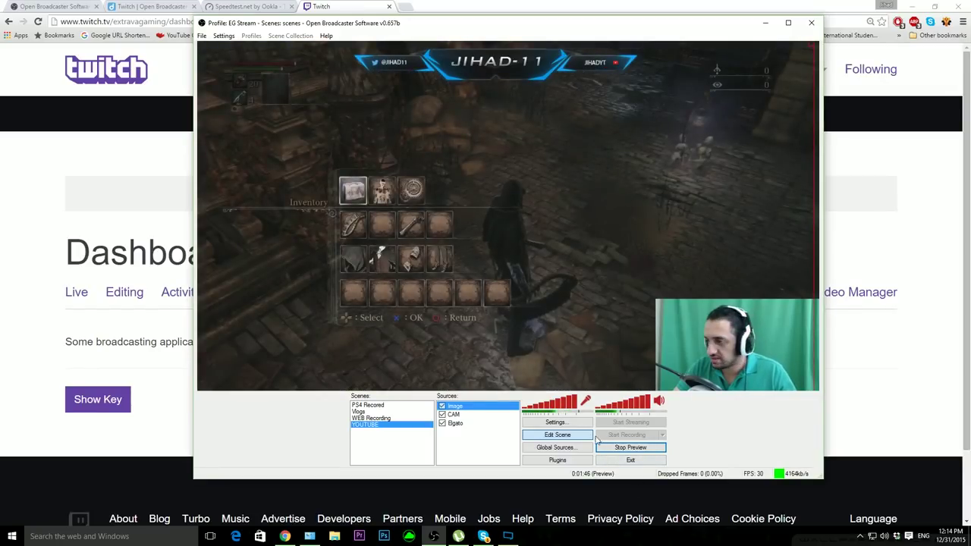
# - Move the webcam up along the scene's right edge, shrink it, and leave scene editing
pyautogui.click(721, 343)
pyautogui.moveTo(708, 335); pyautogui.dragTo(708, 177)
pyautogui.moveTo(657, 233); pyautogui.dragTo(730, 161)
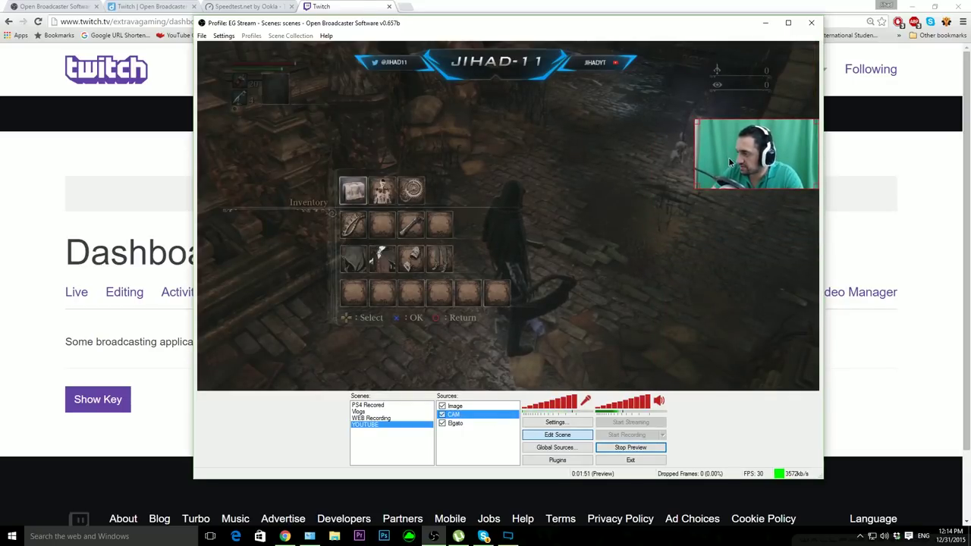
pyautogui.click(734, 258)
pyautogui.click(558, 434)
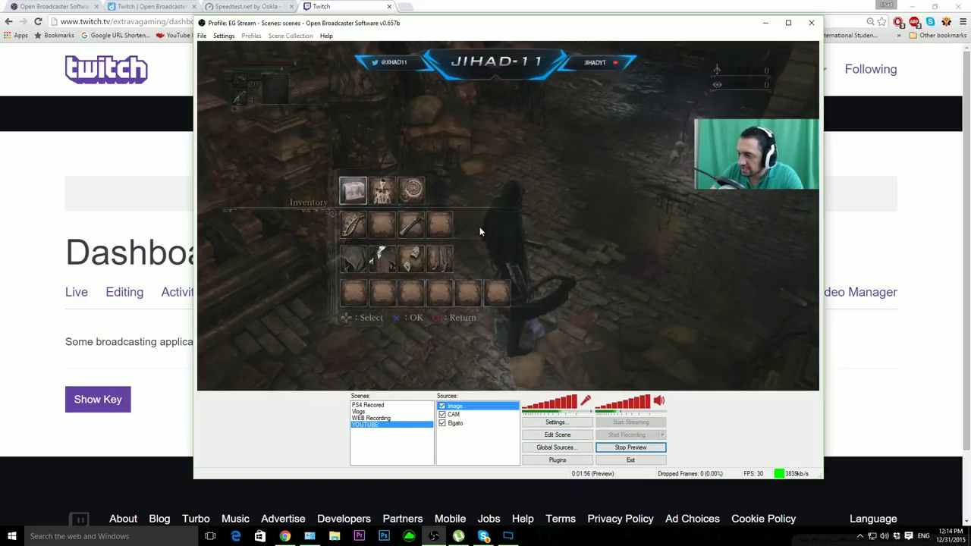
# - Add a Window Capture source of the Twitch - Google Chrome inner window to the YOUTUBE scene
pyautogui.rightClick(455, 438)
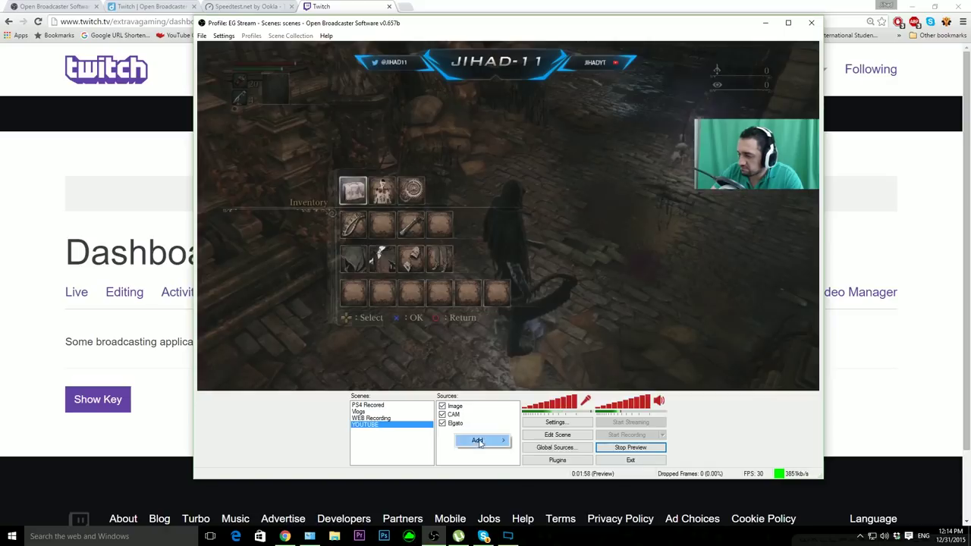
pyautogui.moveTo(477, 440)
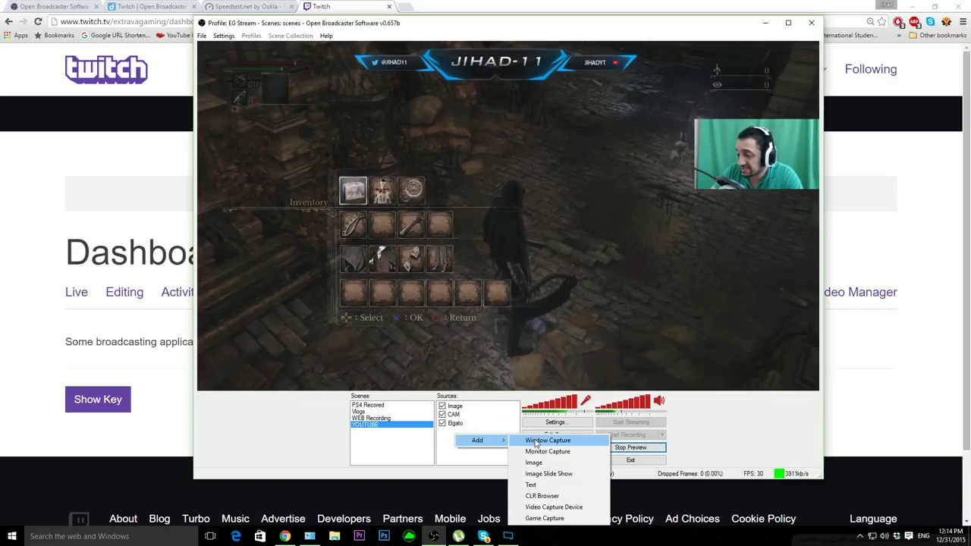
pyautogui.click(535, 442)
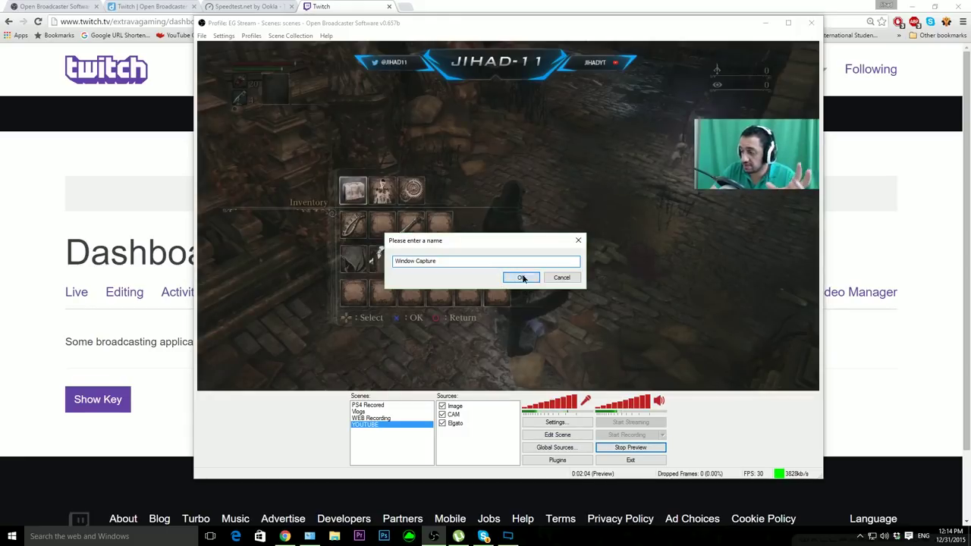
pyautogui.click(522, 278)
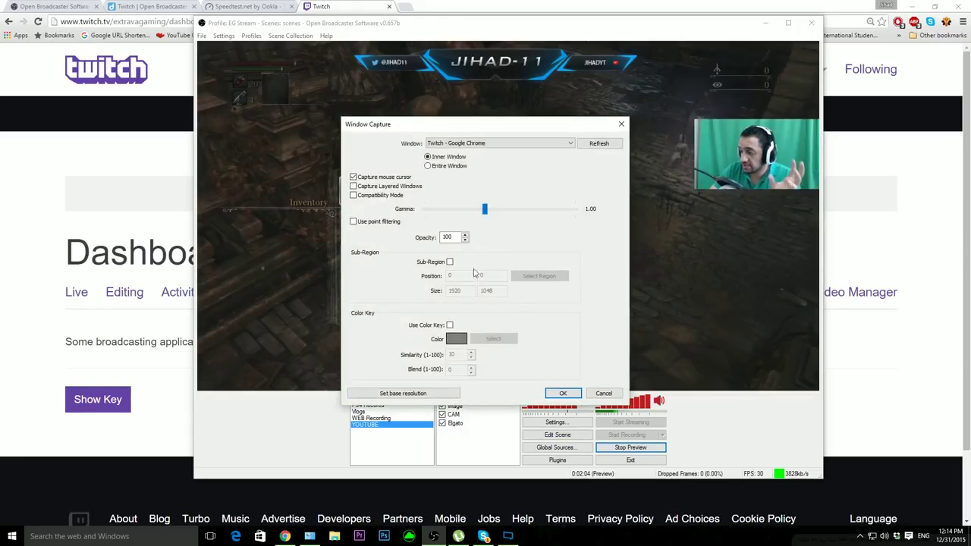
pyautogui.click(563, 393)
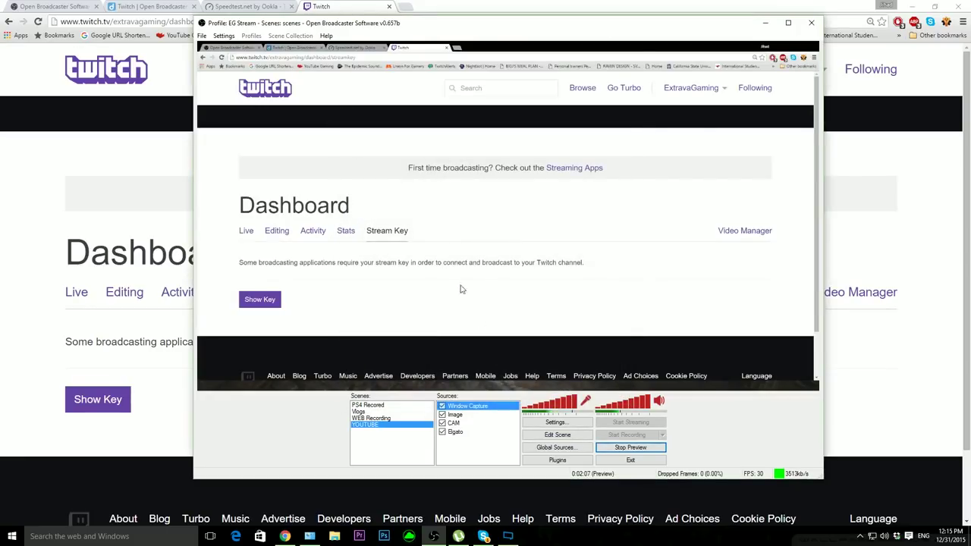
# - Hide the Window Capture source in the YOUTUBE scene and delete it from the sources
pyautogui.click(442, 407)
pyautogui.click(442, 407)
pyautogui.click(442, 407)
pyautogui.press('Delete')
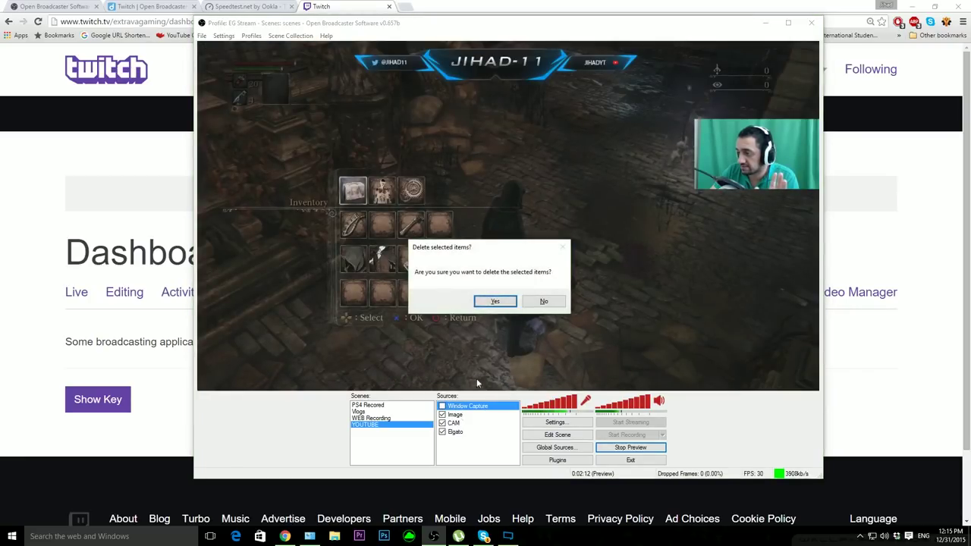
pyautogui.click(494, 301)
# - Add a Monitor Capture source of monitor 1 with the mouse cursor captured to the YOUTUBE scene, and hide it
pyautogui.rightClick(439, 444)
pyautogui.moveTo(485, 450)
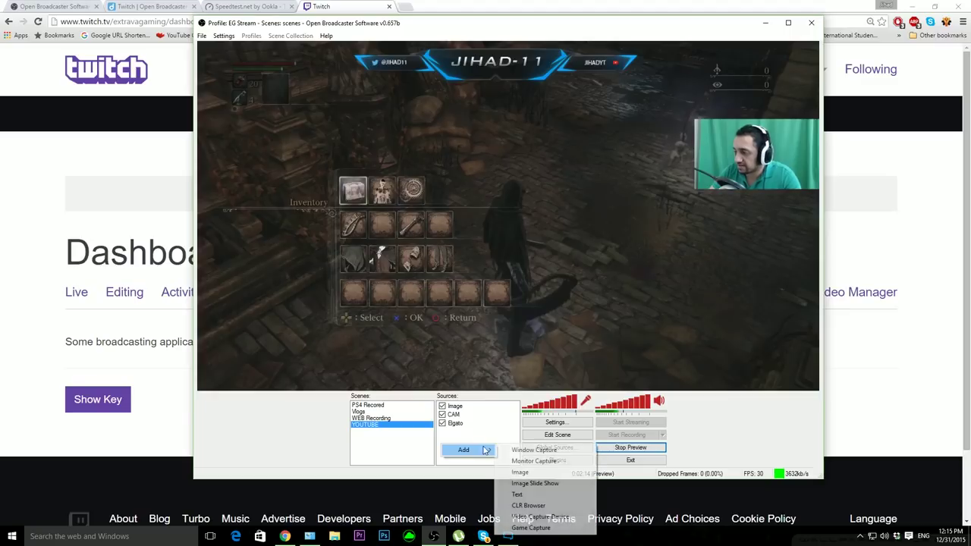
pyautogui.click(534, 460)
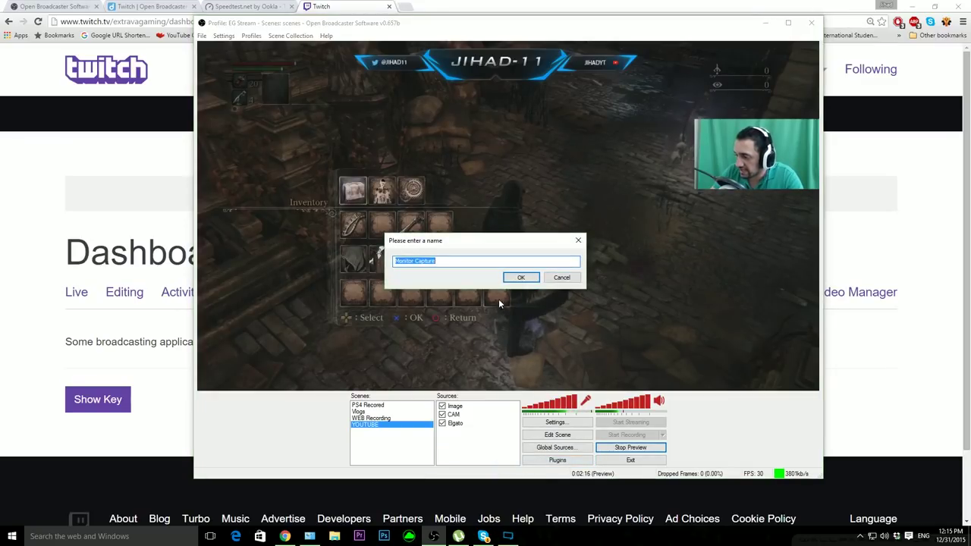
pyautogui.click(518, 280)
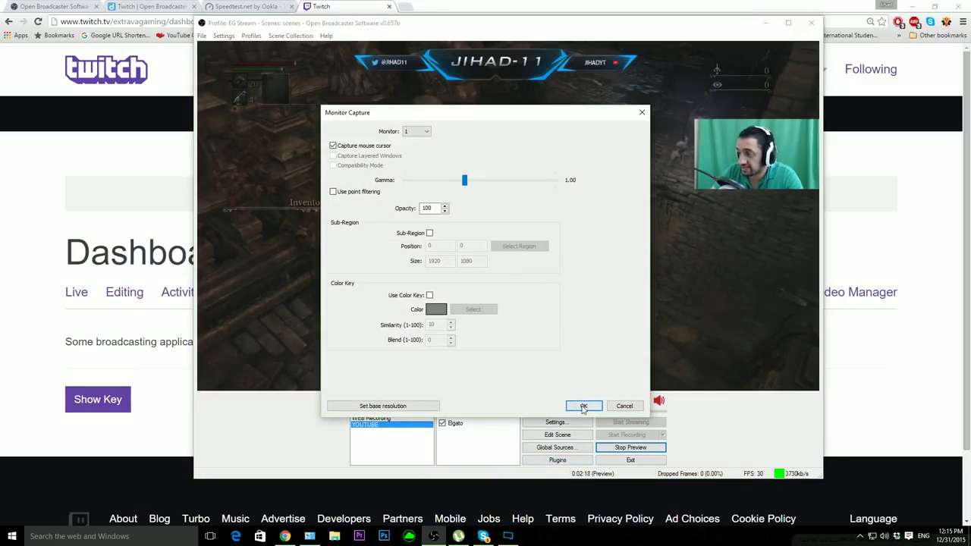
pyautogui.click(584, 407)
pyautogui.click(443, 407)
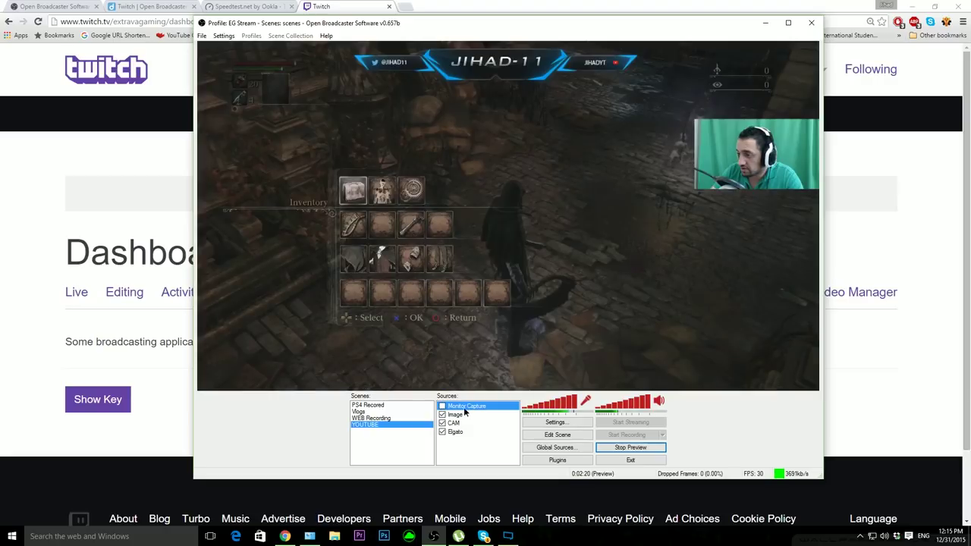
# - Move the Monitor Capture source down two places in the source order, between CAM and Elgato, and show it
pyautogui.rightClick(465, 408)
pyautogui.moveTo(501, 430)
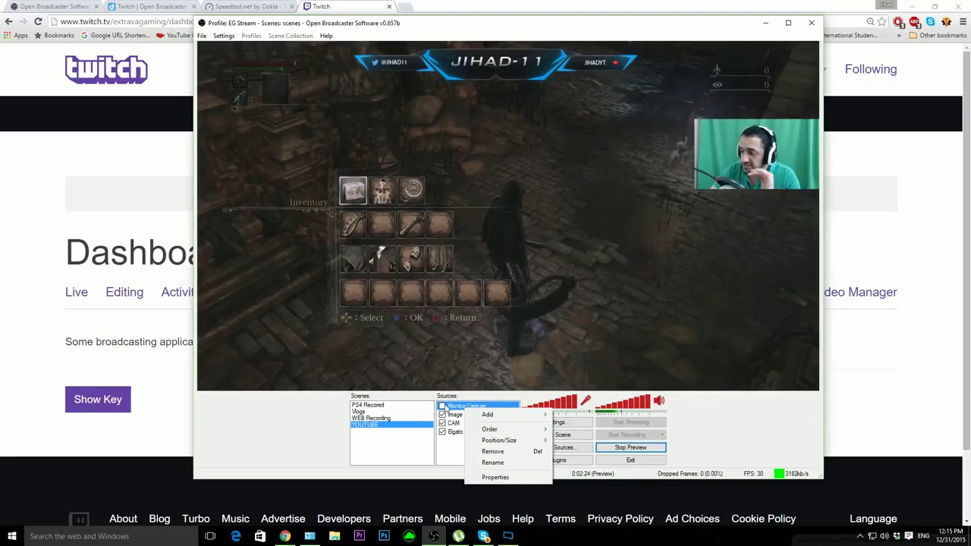
pyautogui.click(451, 443)
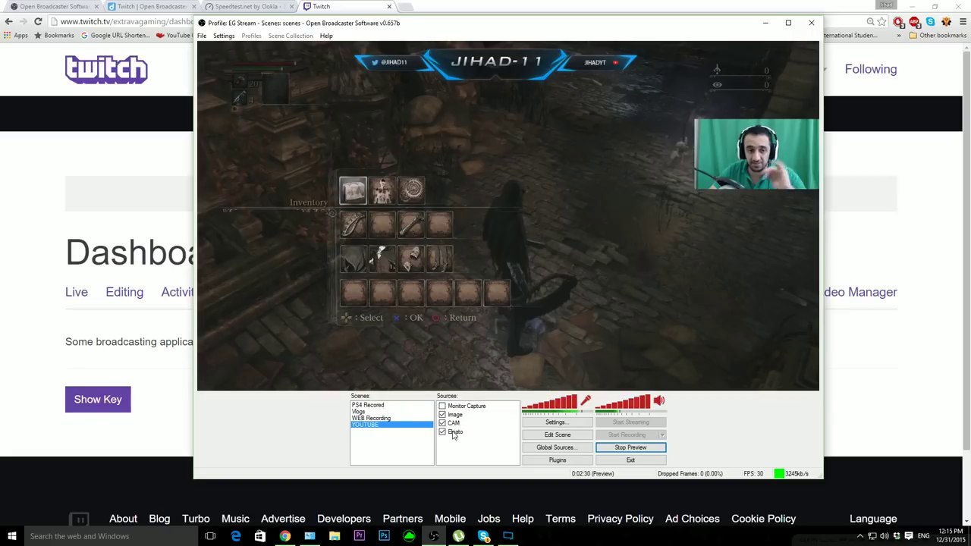
pyautogui.rightClick(463, 408)
pyautogui.moveTo(530, 427)
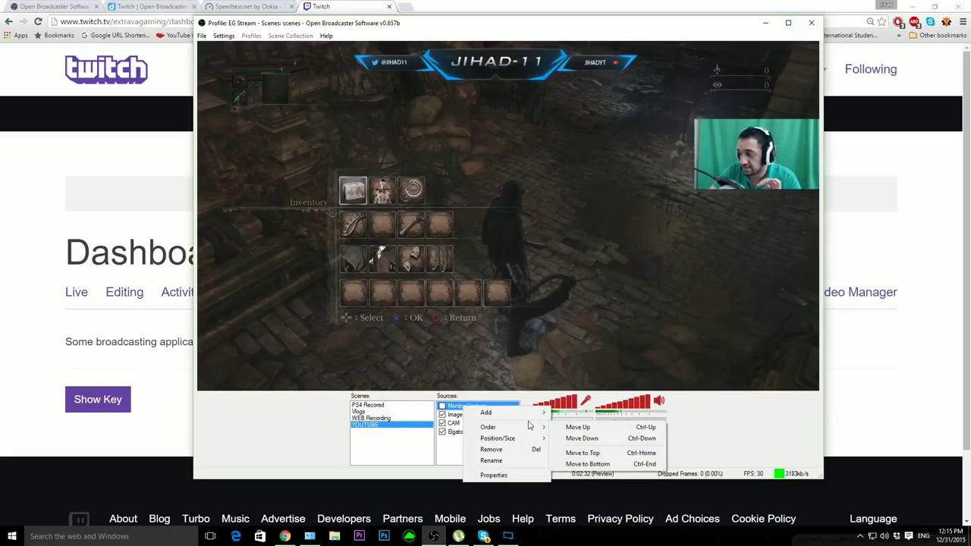
pyautogui.click(591, 438)
pyautogui.rightClick(470, 414)
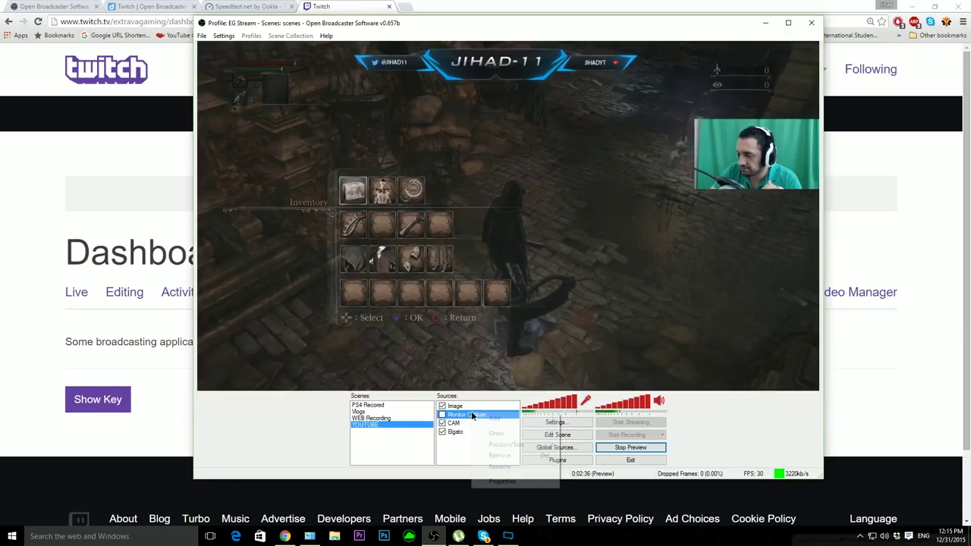
pyautogui.moveTo(512, 425)
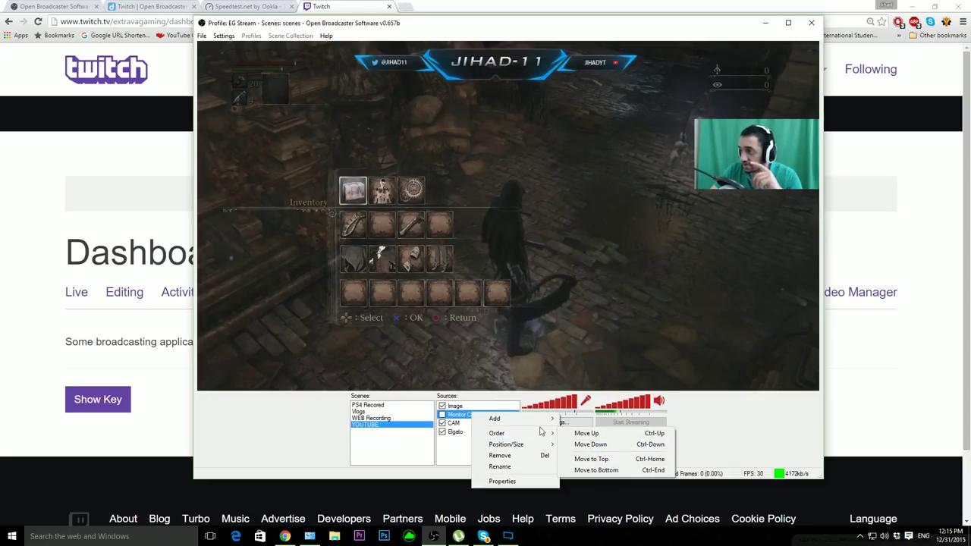
pyautogui.click(590, 444)
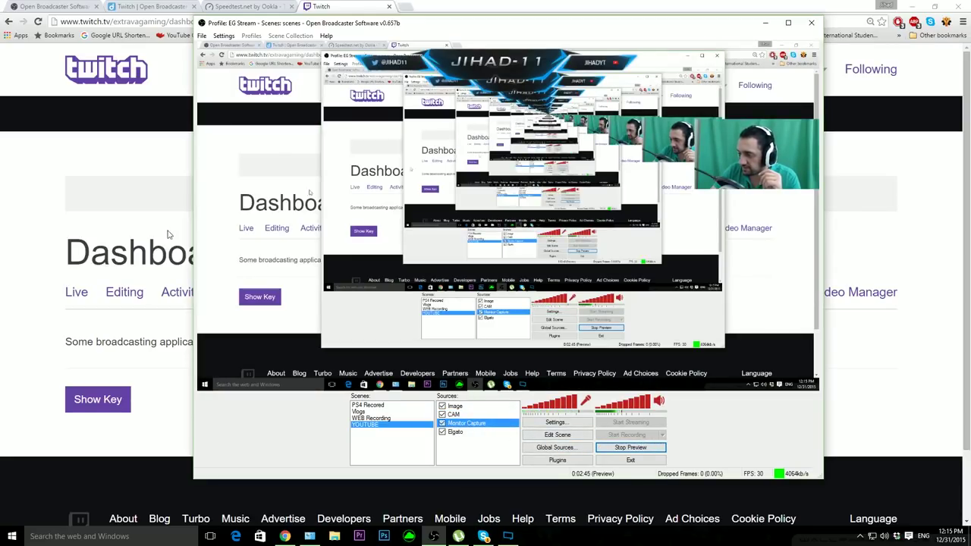
# - Check the desktop capture against the Twitch browser window, hide the Monitor Capture and Elgato sources, and stop the stream preview
pyautogui.click(49, 147)
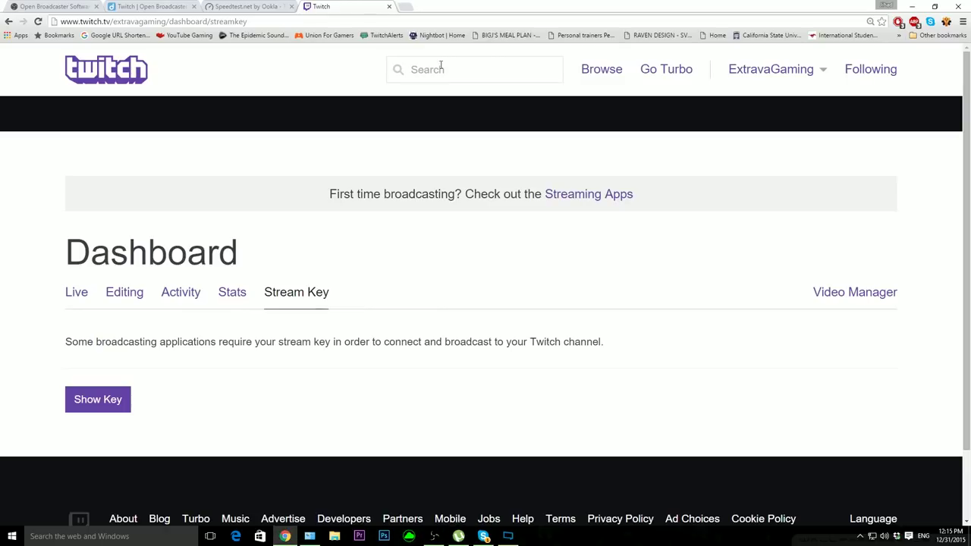
pyautogui.click(434, 537)
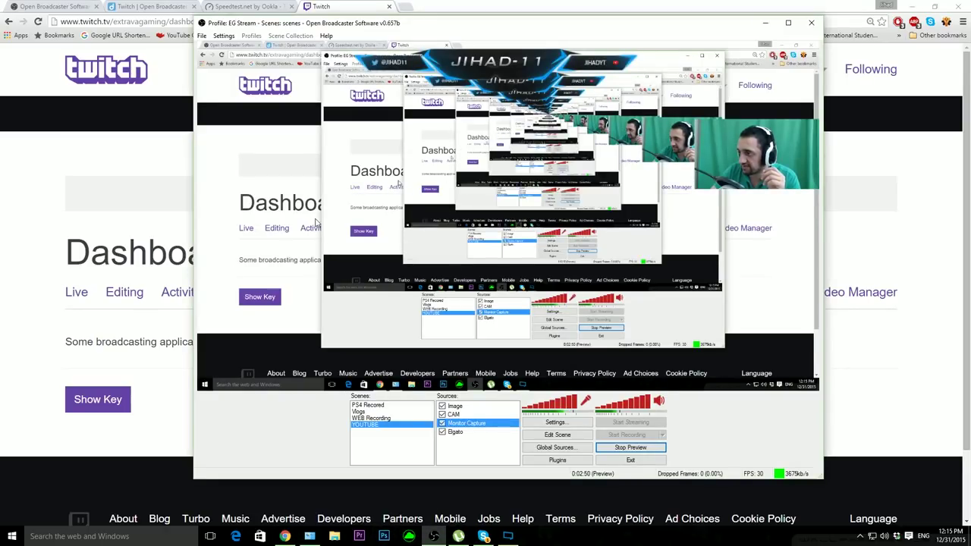
pyautogui.click(442, 431)
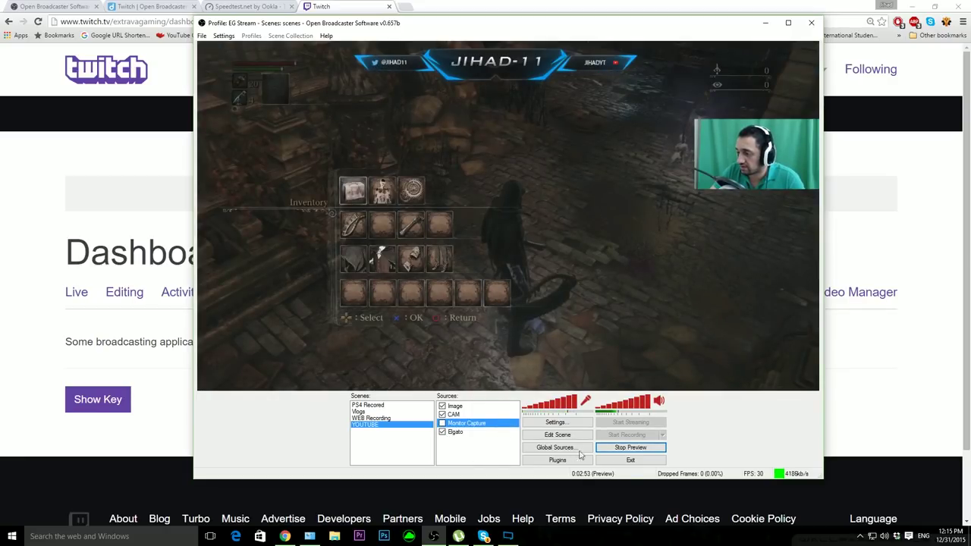
pyautogui.click(630, 448)
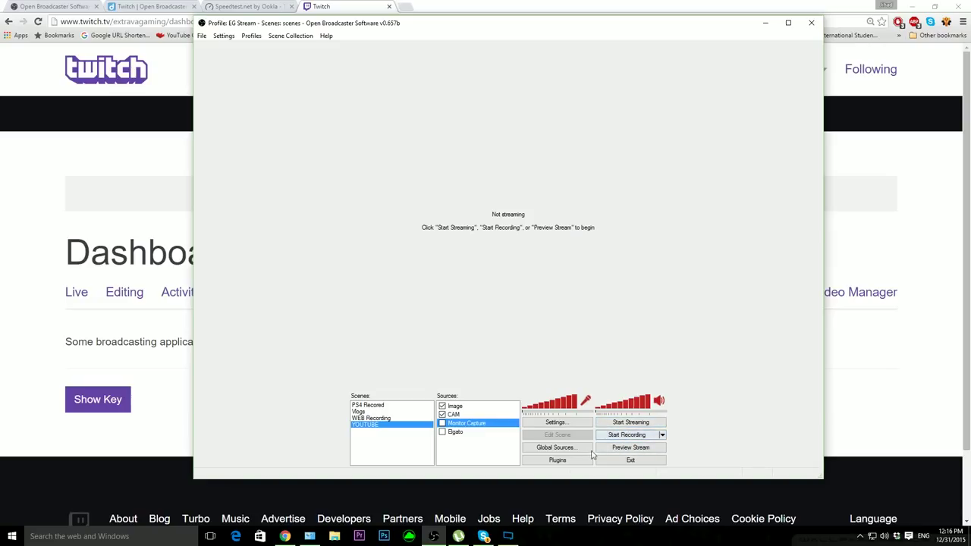
pyautogui.click(565, 422)
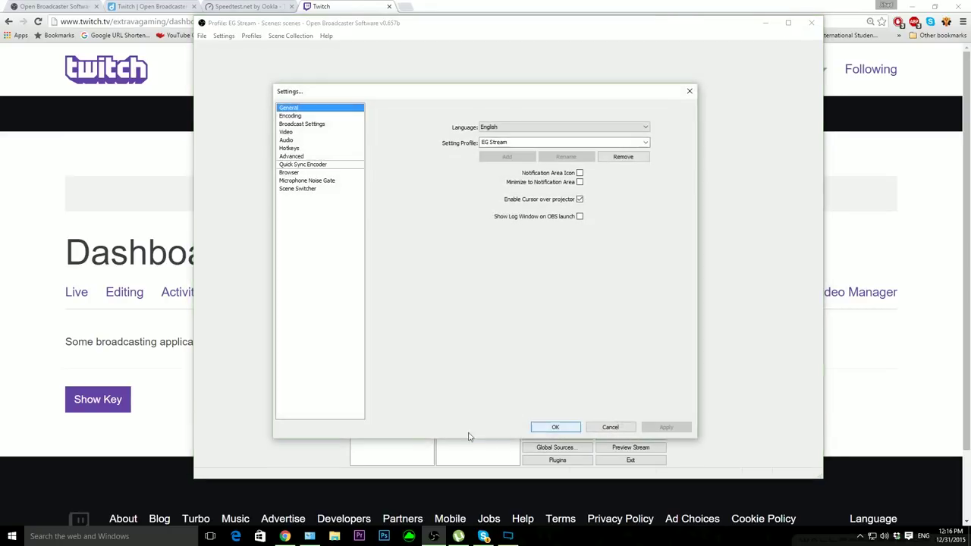
pyautogui.click(605, 427)
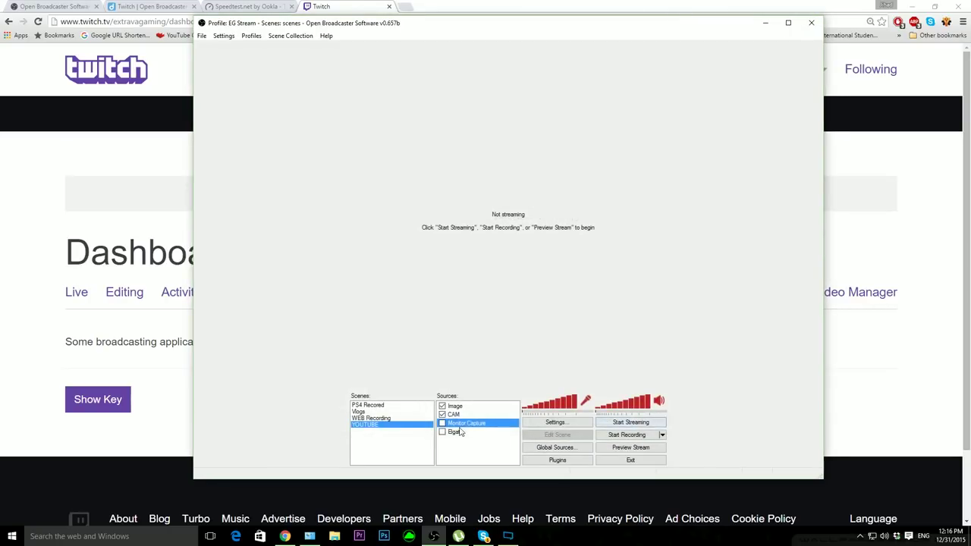
pyautogui.rightClick(483, 458)
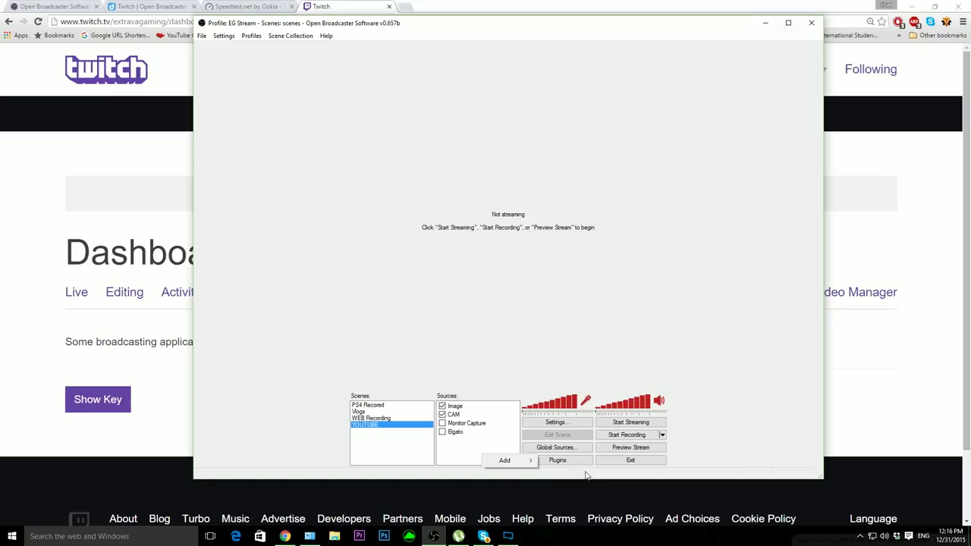
pyautogui.moveTo(505, 465)
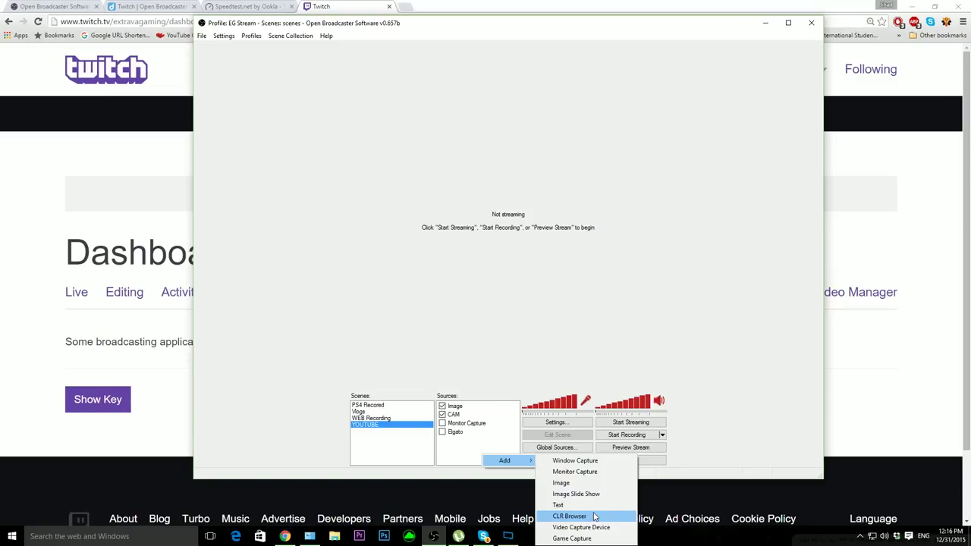
pyautogui.click(455, 290)
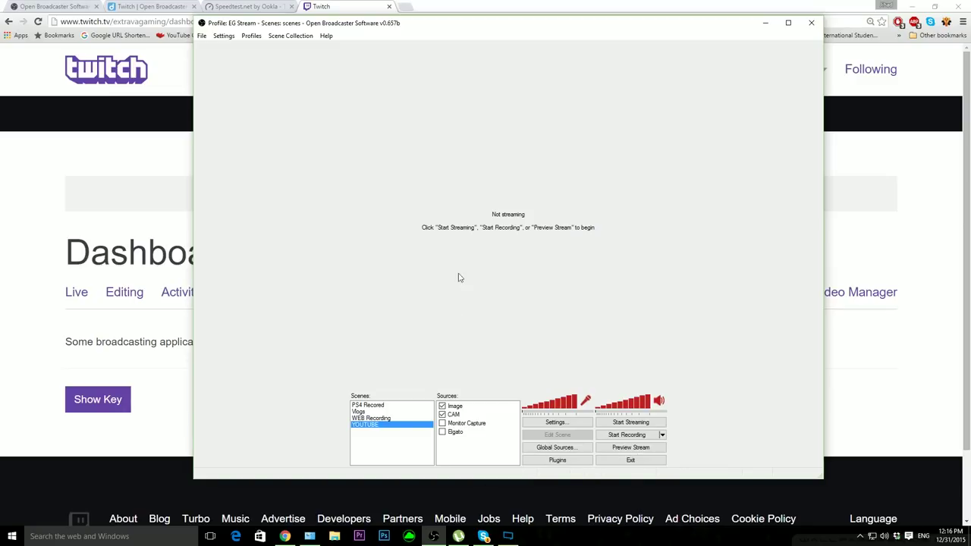
# - Minimize the browser window showing the Twitch dashboard
pyautogui.click(912, 6)
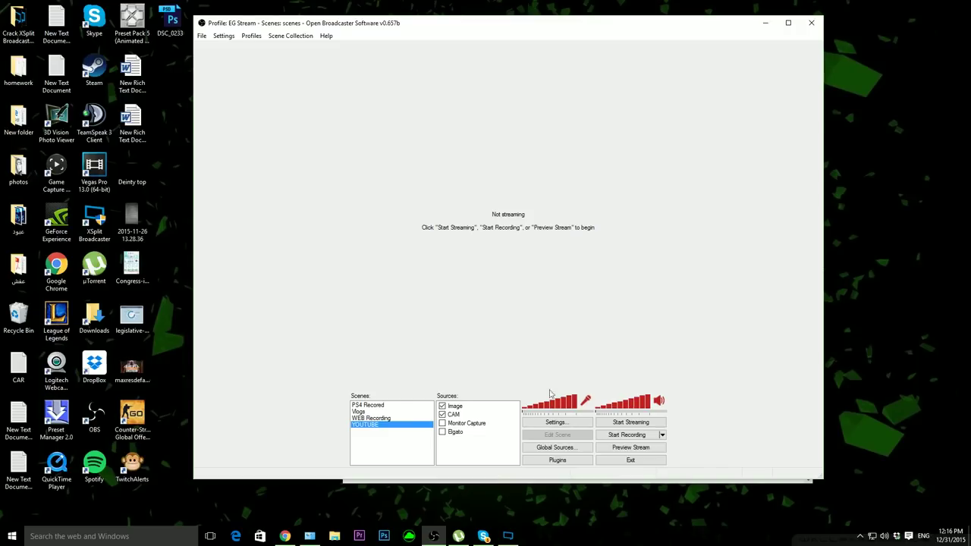
pyautogui.moveTo(318, 532)
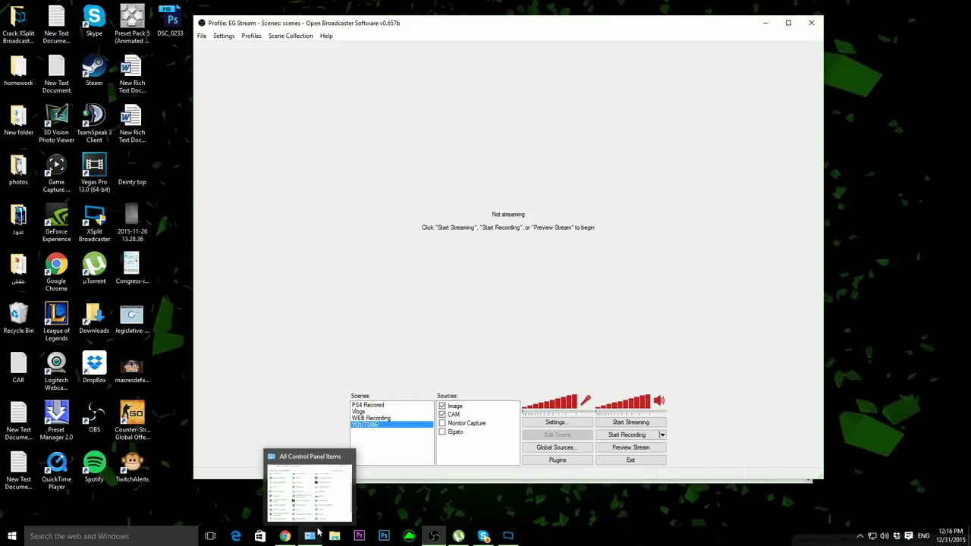